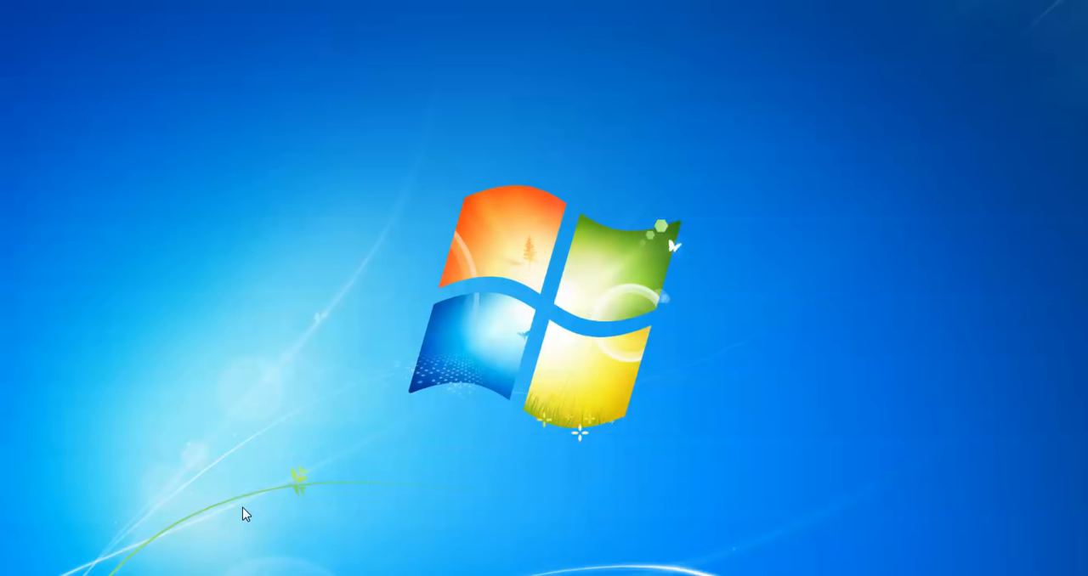
# - Switch to Firefox and open the Android Studio for Windows download terms from the developer.android.com SDK page
pyautogui.click(217, 575)
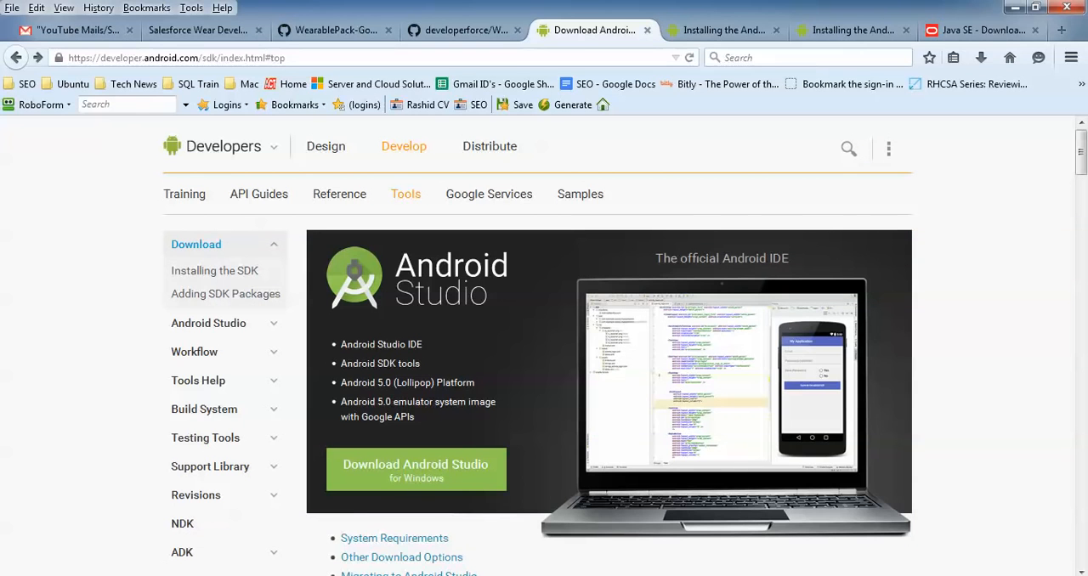
pyautogui.click(457, 56)
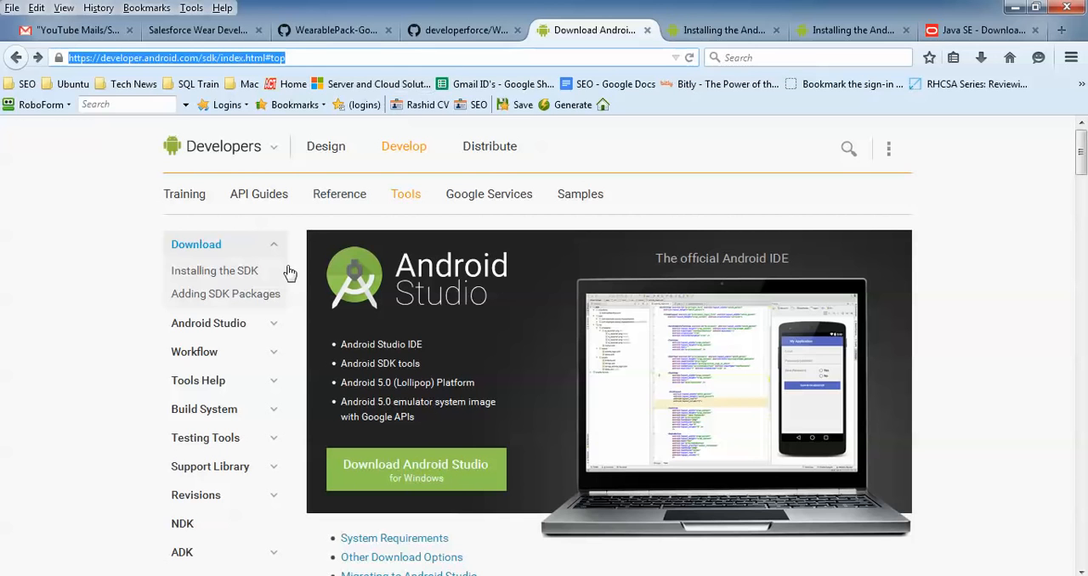
pyautogui.click(71, 371)
pyautogui.scroll(-2, 70, 371)
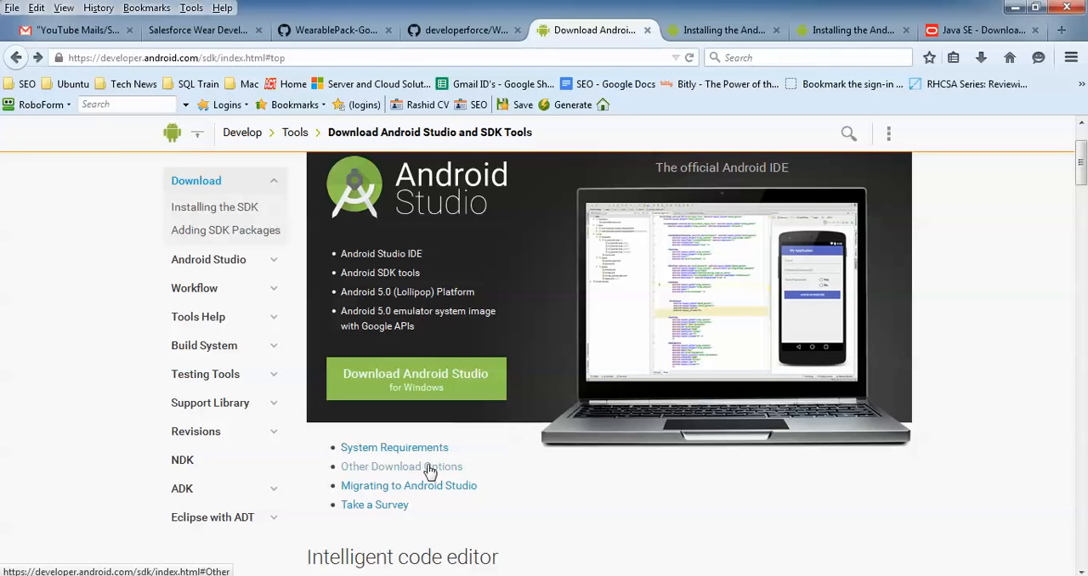
pyautogui.click(459, 372)
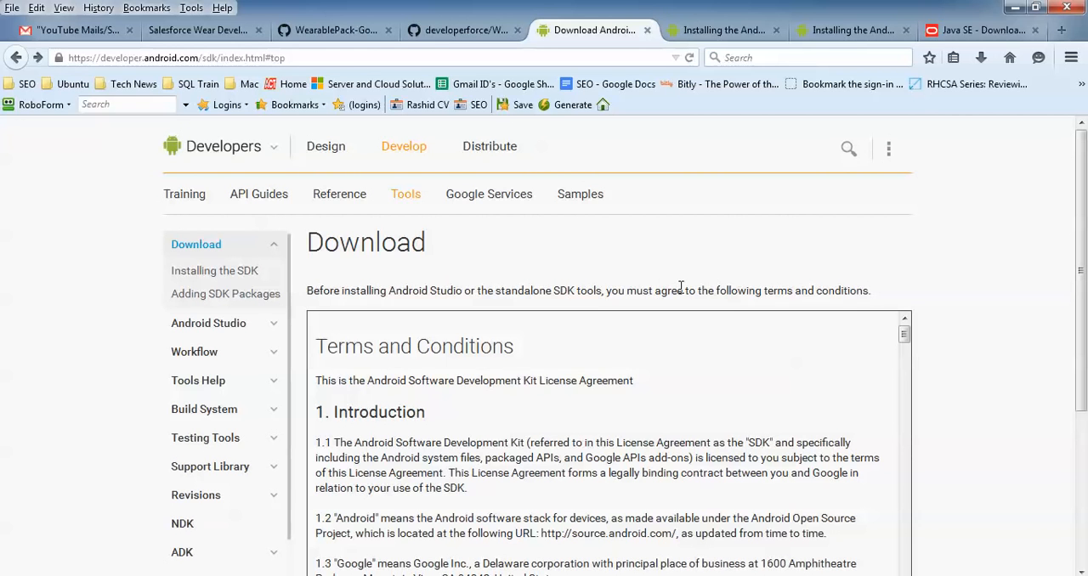
# - Agree to the terms and conditions, request the Android Studio for Windows download, and cancel saving the installer file
pyautogui.scroll(-3, 681, 288)
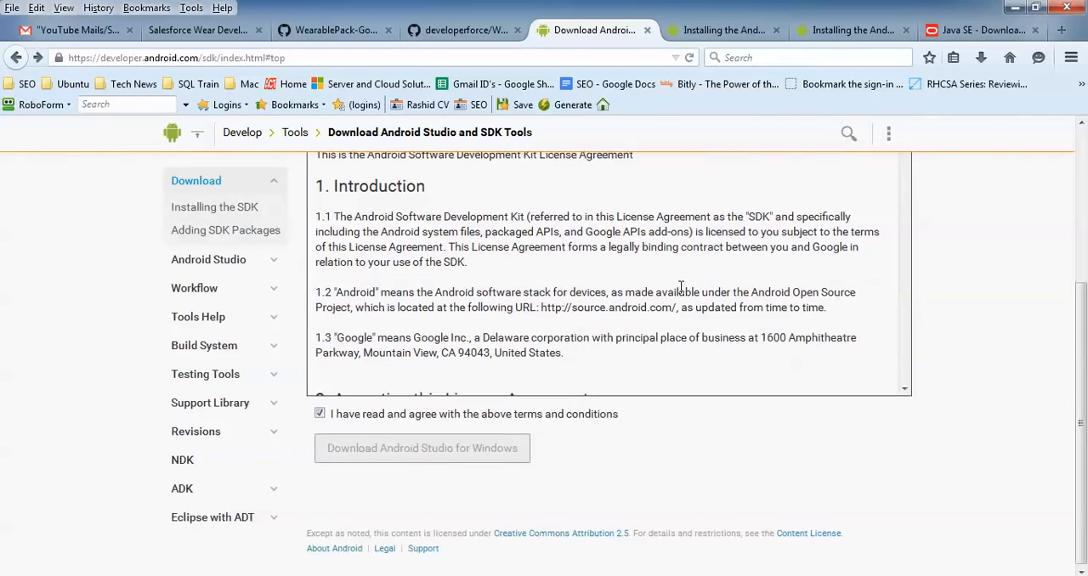
pyautogui.click(345, 416)
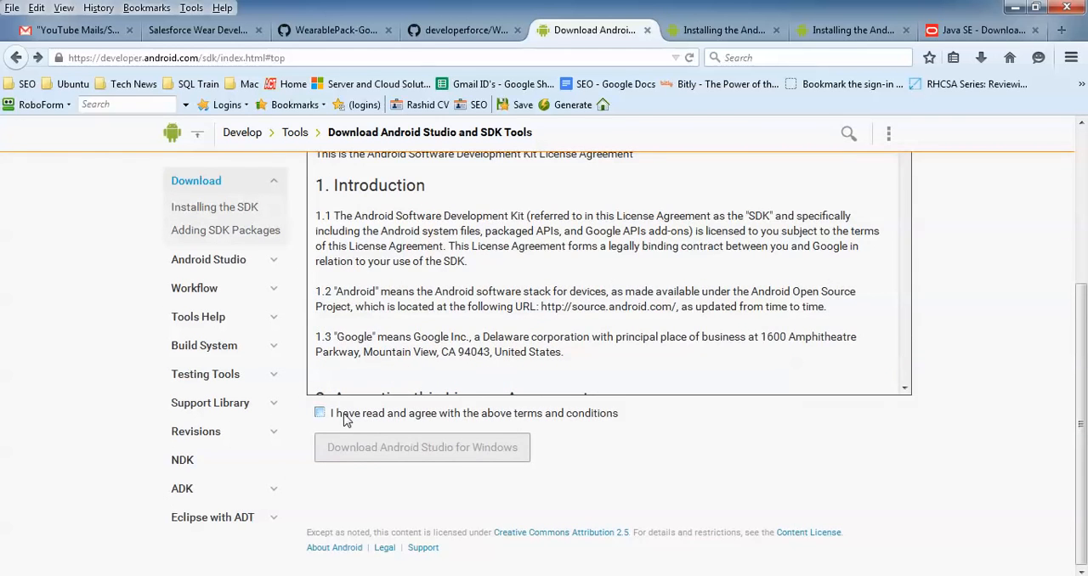
pyautogui.click(346, 417)
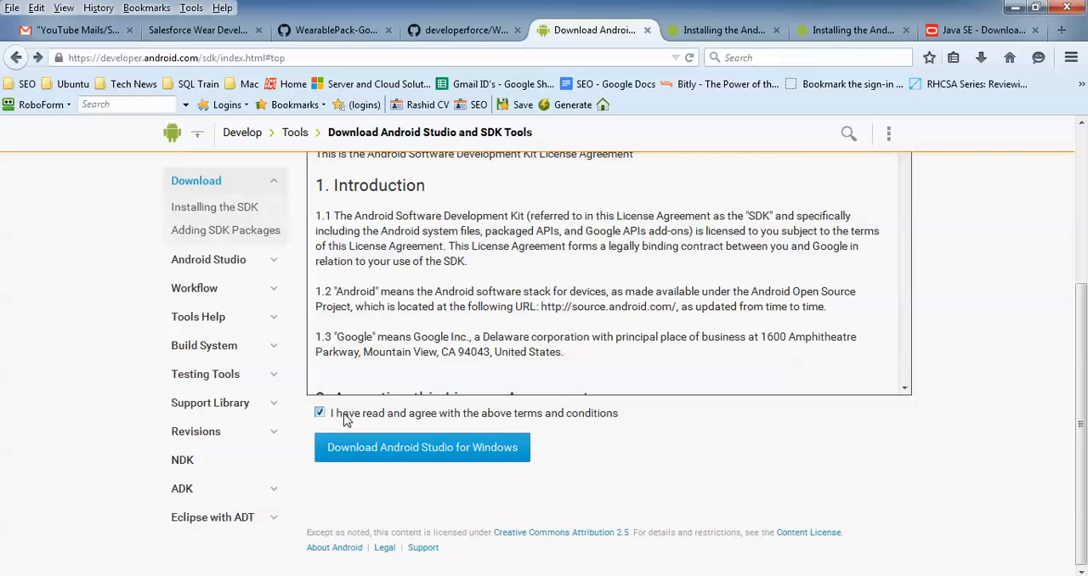
pyautogui.click(402, 456)
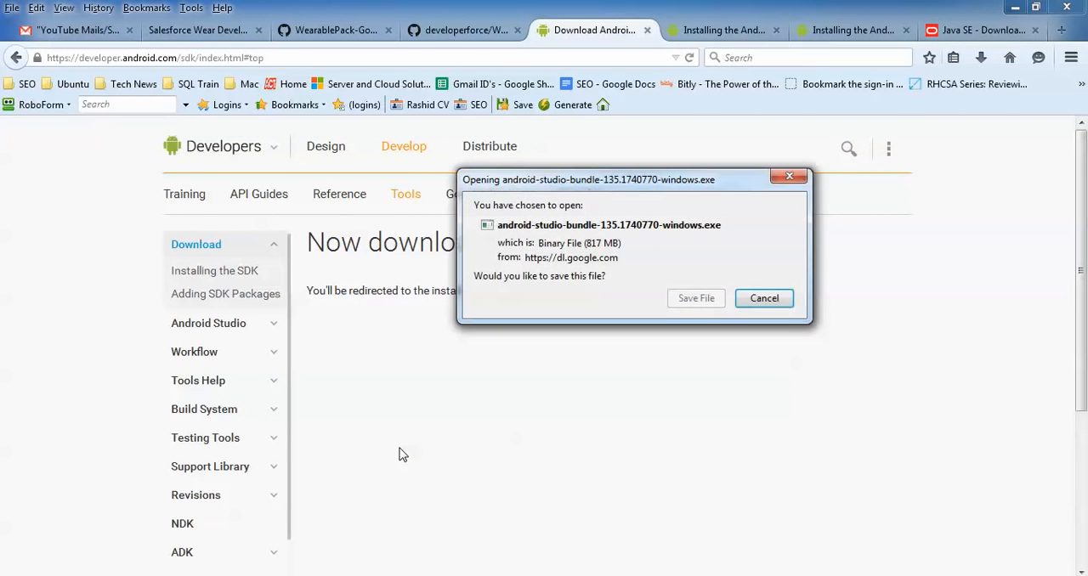
pyautogui.doubleClick(598, 244)
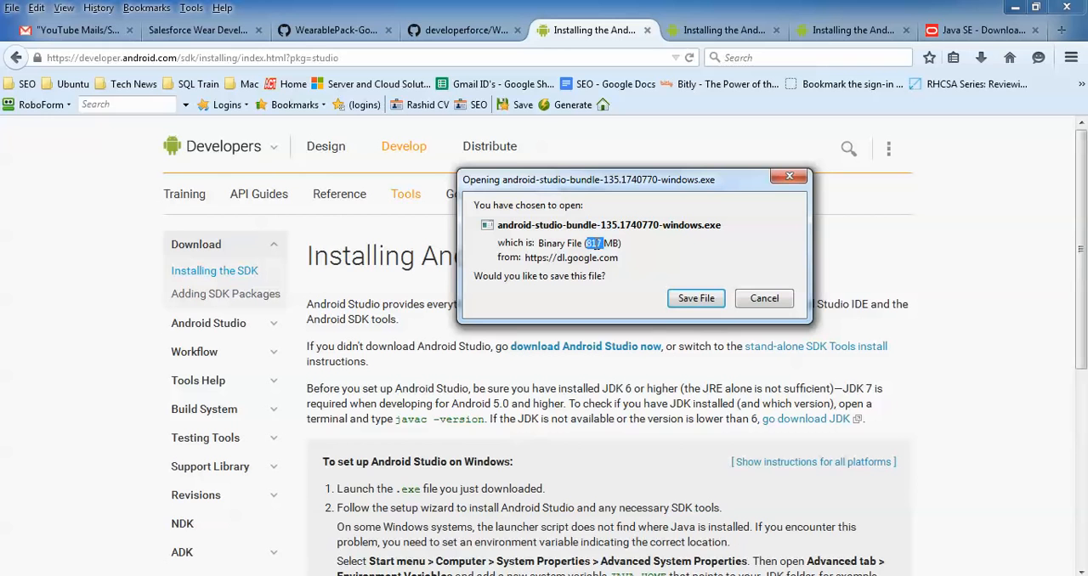
pyautogui.click(770, 301)
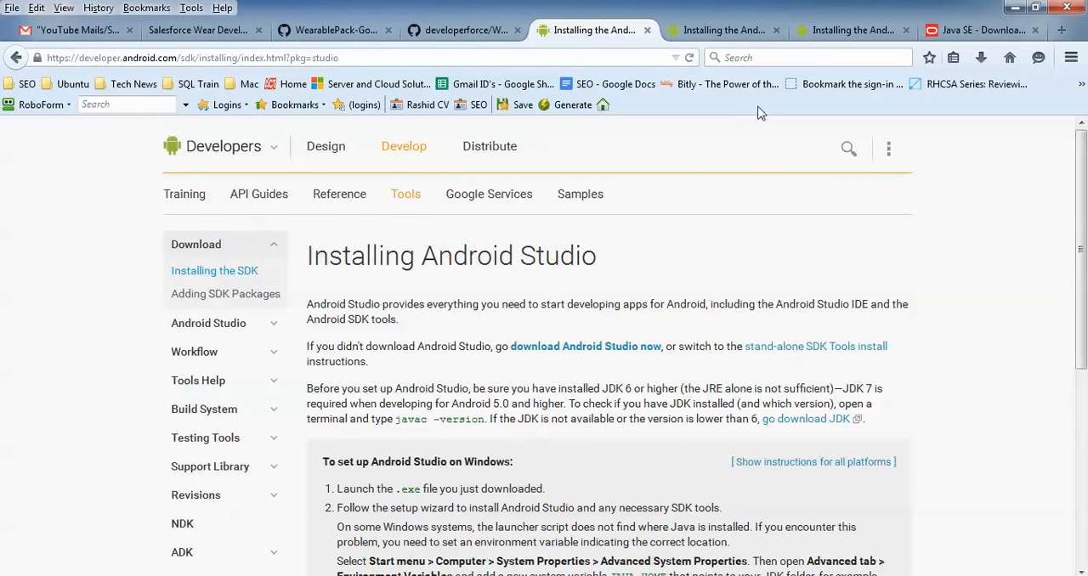
# - Examine the JDK download options on Oracle's Java SE Downloads page and check the Android Studio bundle among the browser's recent downloads
pyautogui.click(889, 148)
pyautogui.click(978, 29)
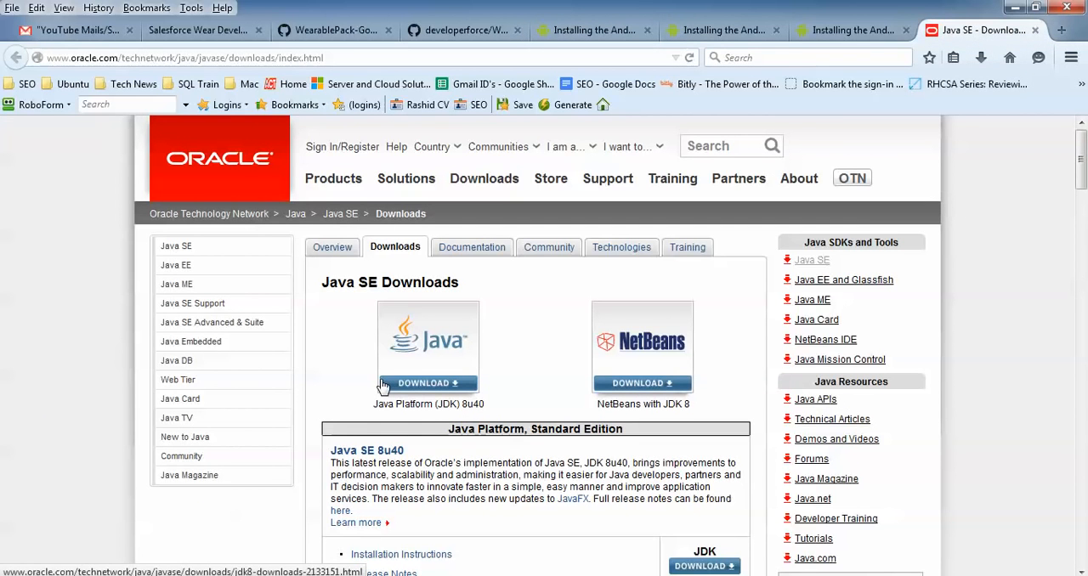
pyautogui.scroll(-4, 383, 387)
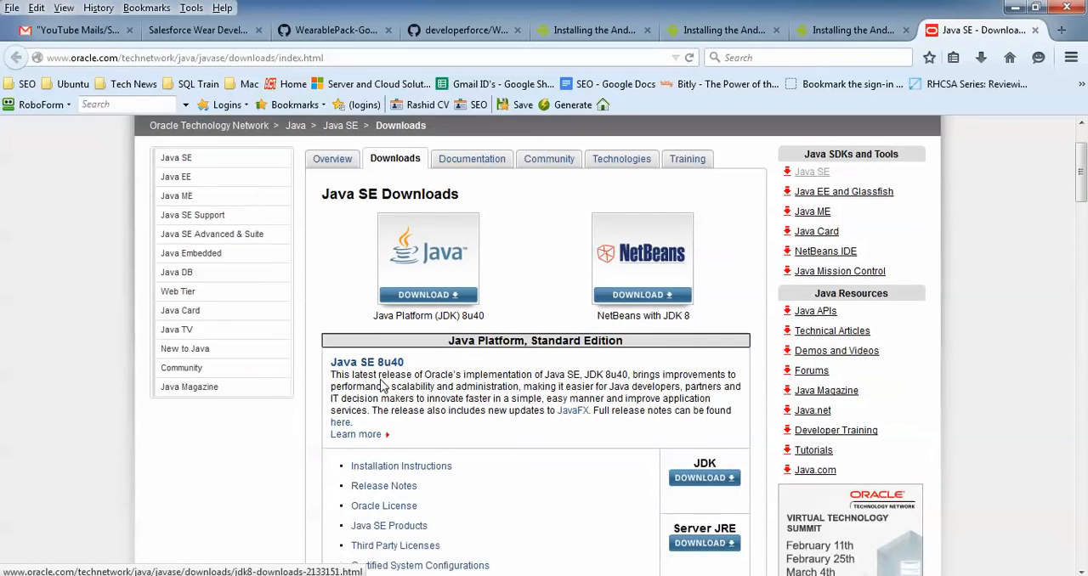
pyautogui.scroll(-1, 382, 387)
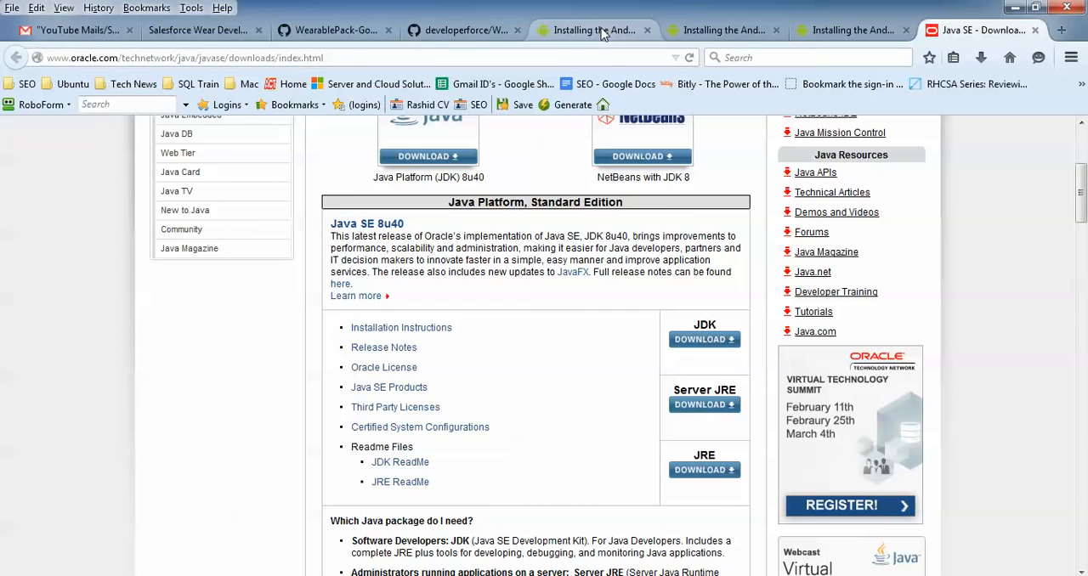
pyautogui.click(982, 60)
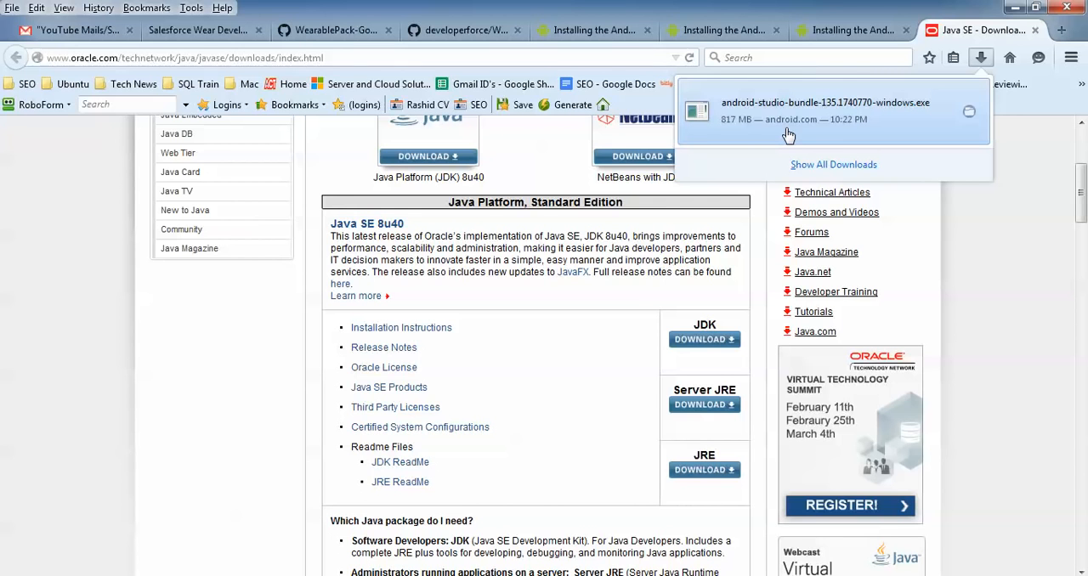
pyautogui.click(194, 455)
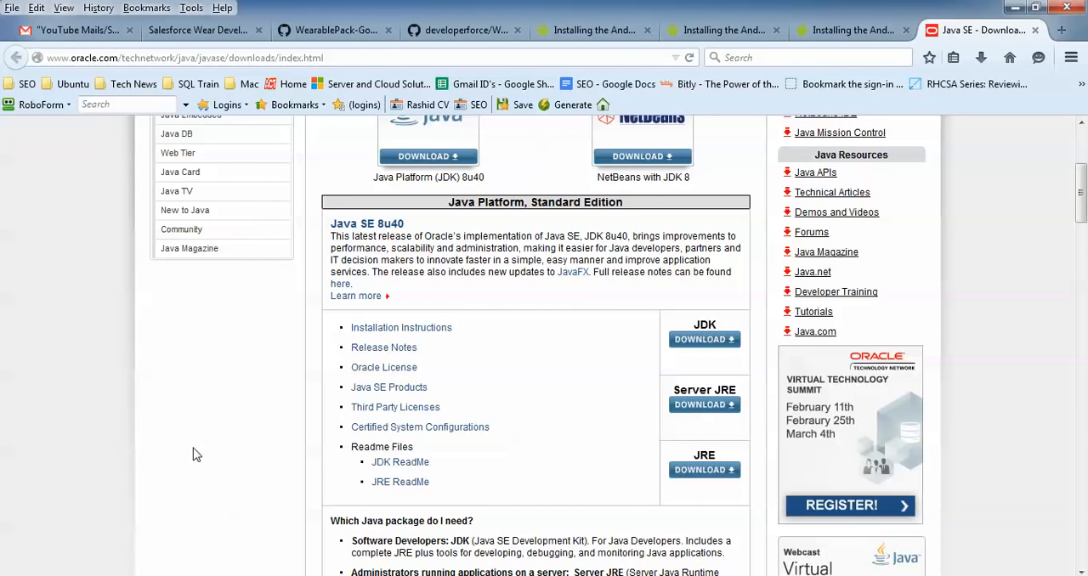
# - Open a Windows command prompt and check the installed Java version with java -version
pyautogui.press('super+r')
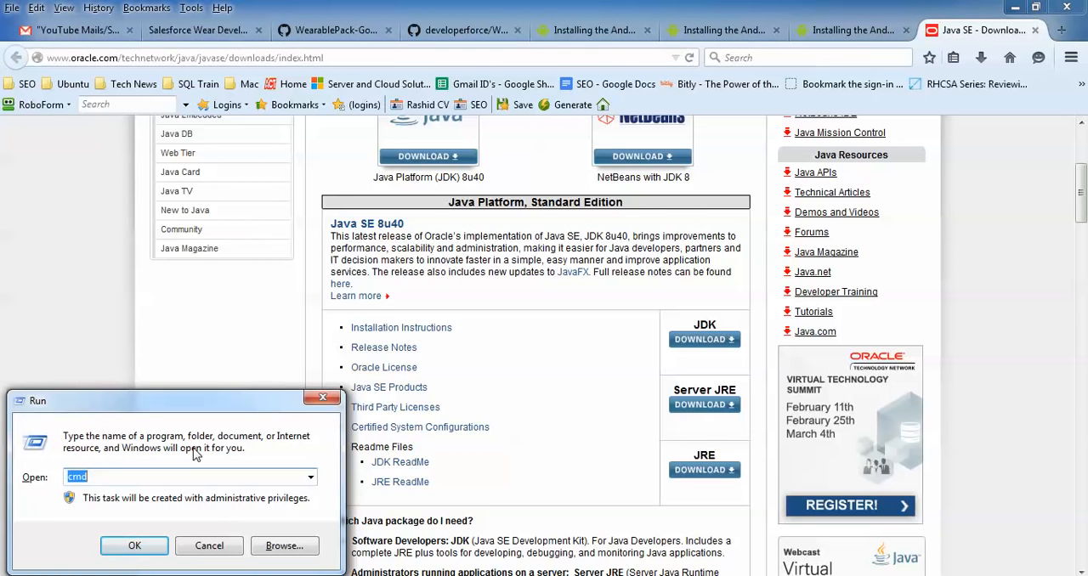
pyautogui.press('Return')
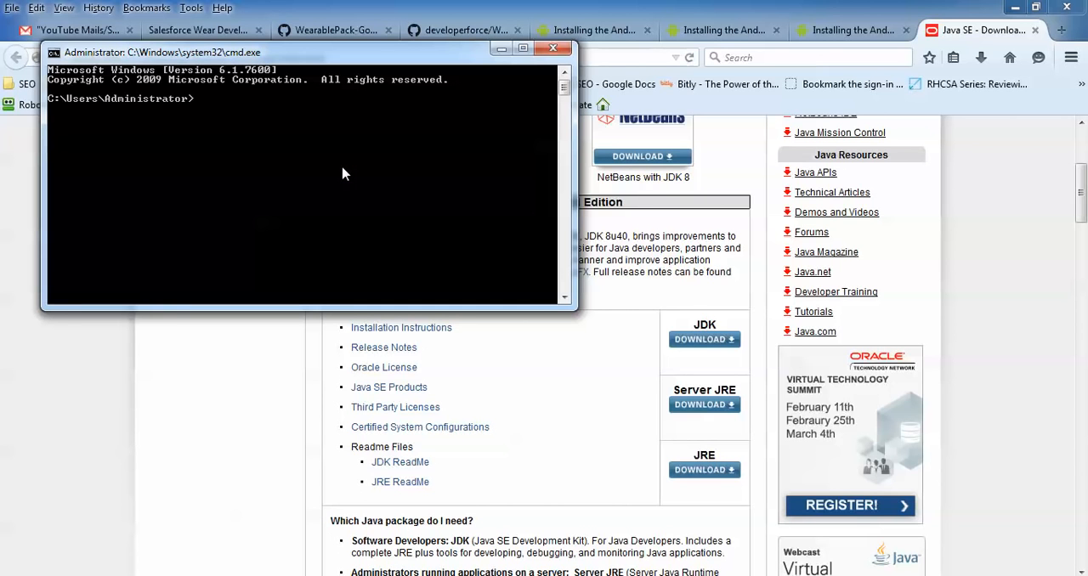
pyautogui.write('java -version')
pyautogui.press('Return')
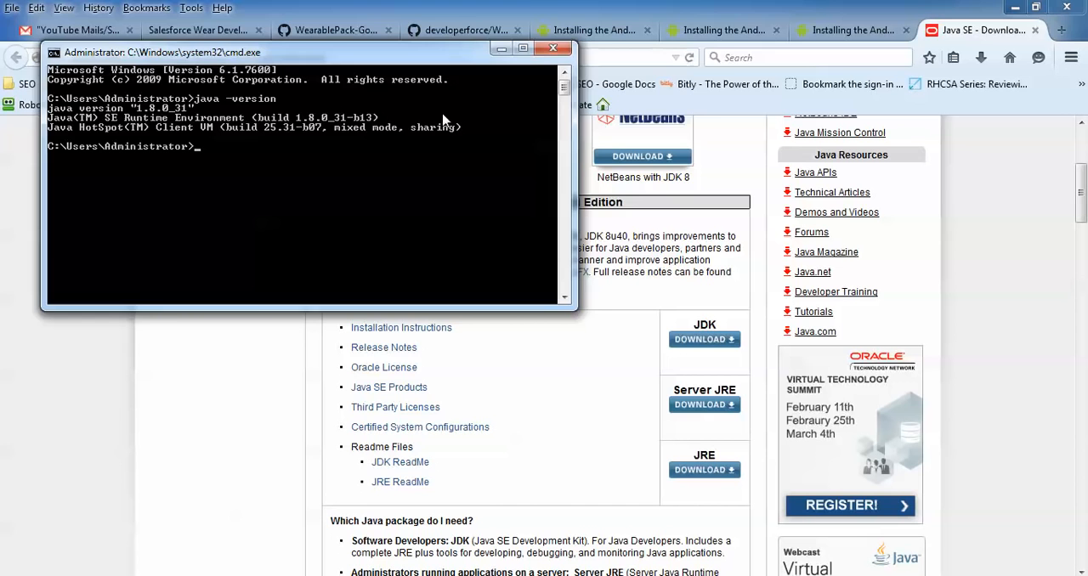
# - Browse in Windows Explorer to C:\Program Files\Java\jdk1.8.0_05 and display the folder's full path
pyautogui.click(707, 175)
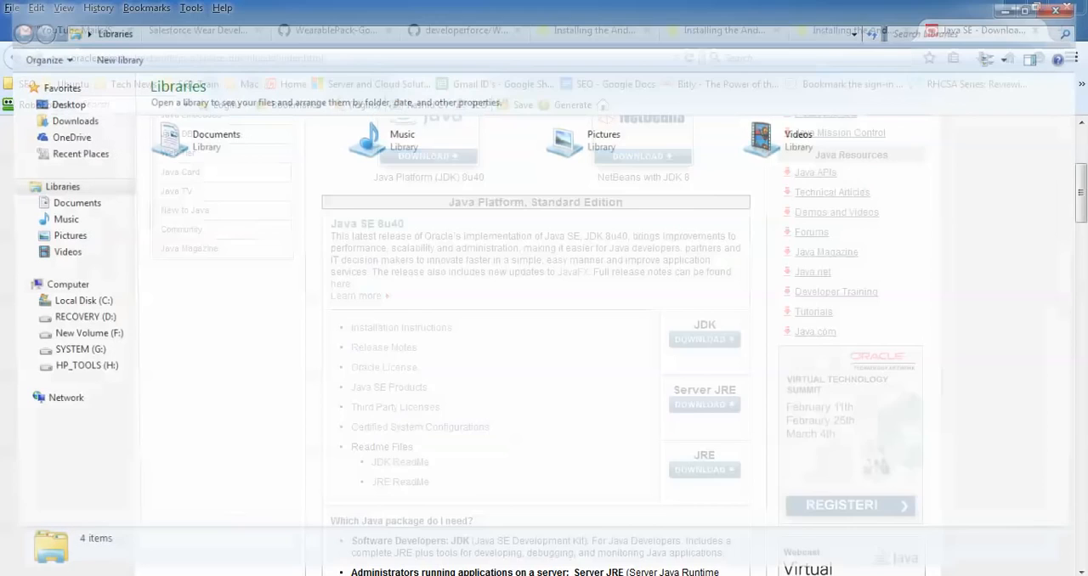
pyautogui.click(96, 303)
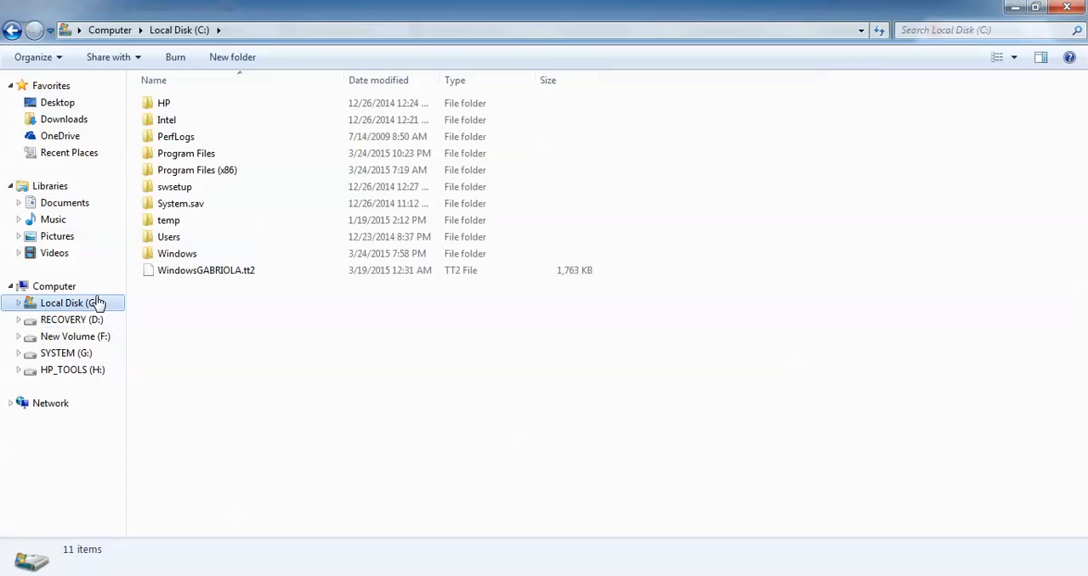
pyautogui.doubleClick(207, 158)
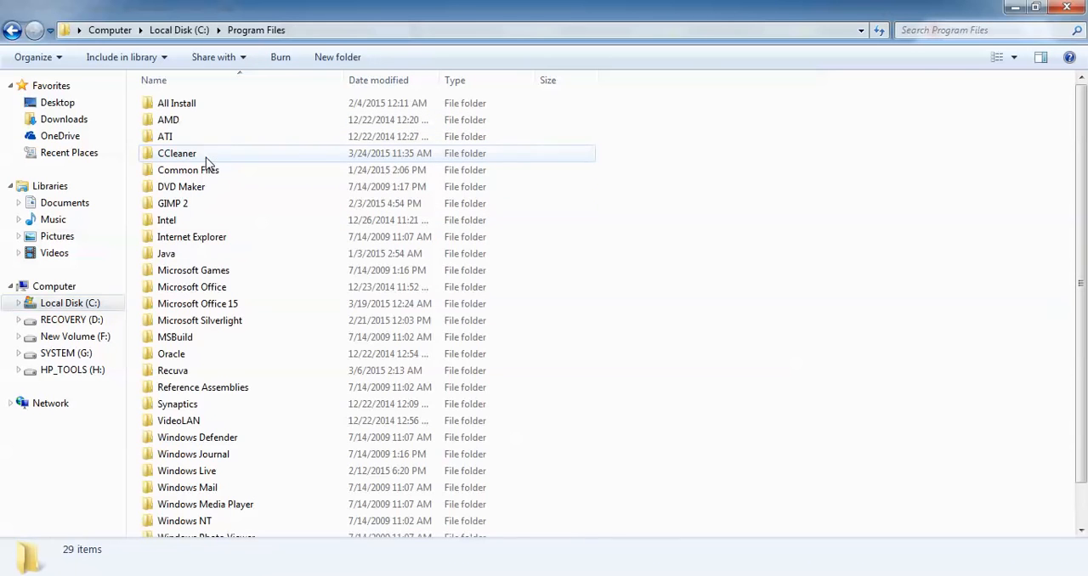
pyautogui.doubleClick(185, 254)
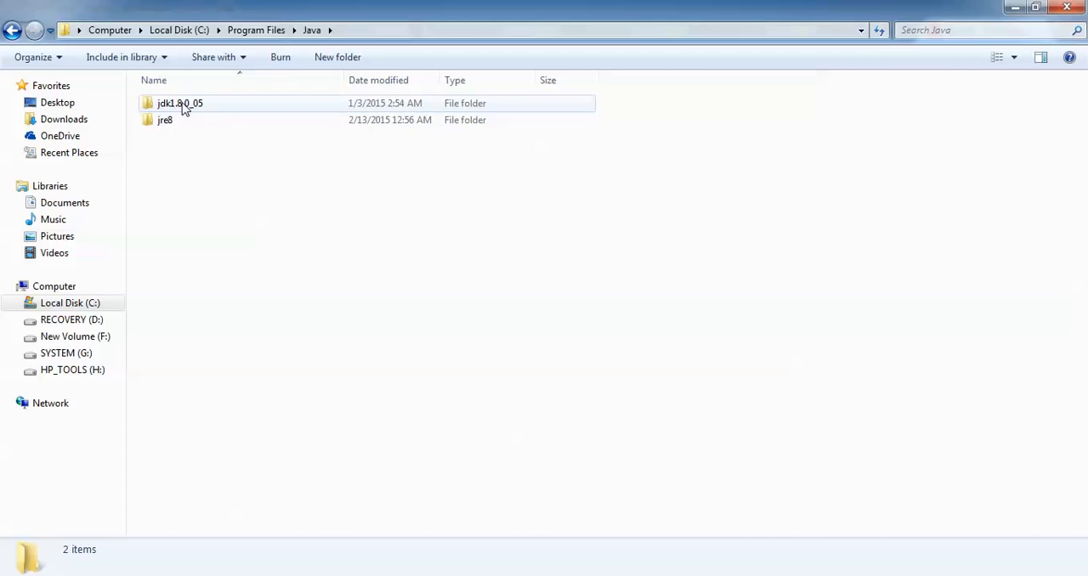
pyautogui.doubleClick(186, 104)
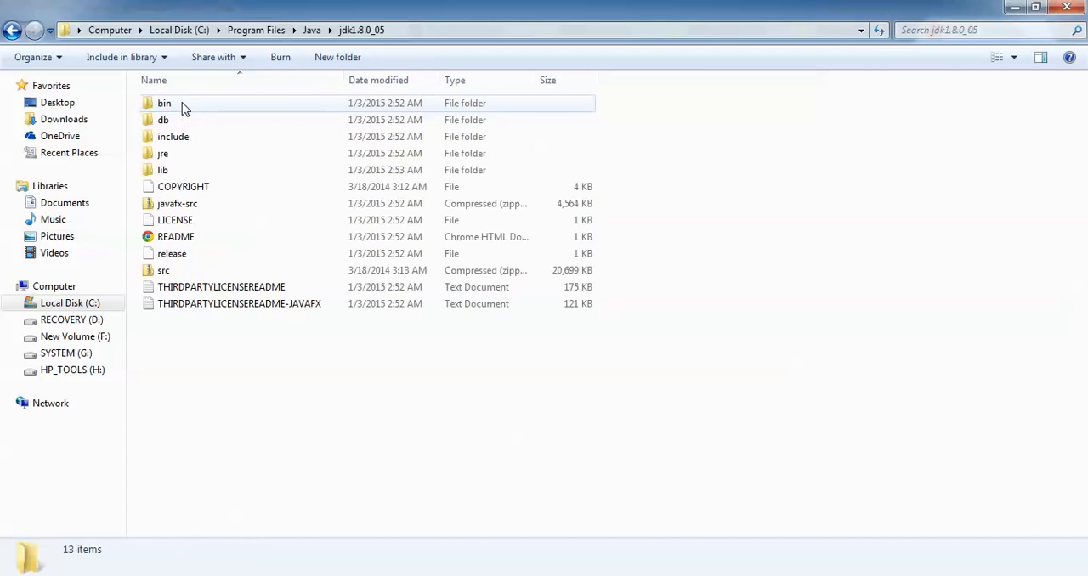
pyautogui.click(457, 30)
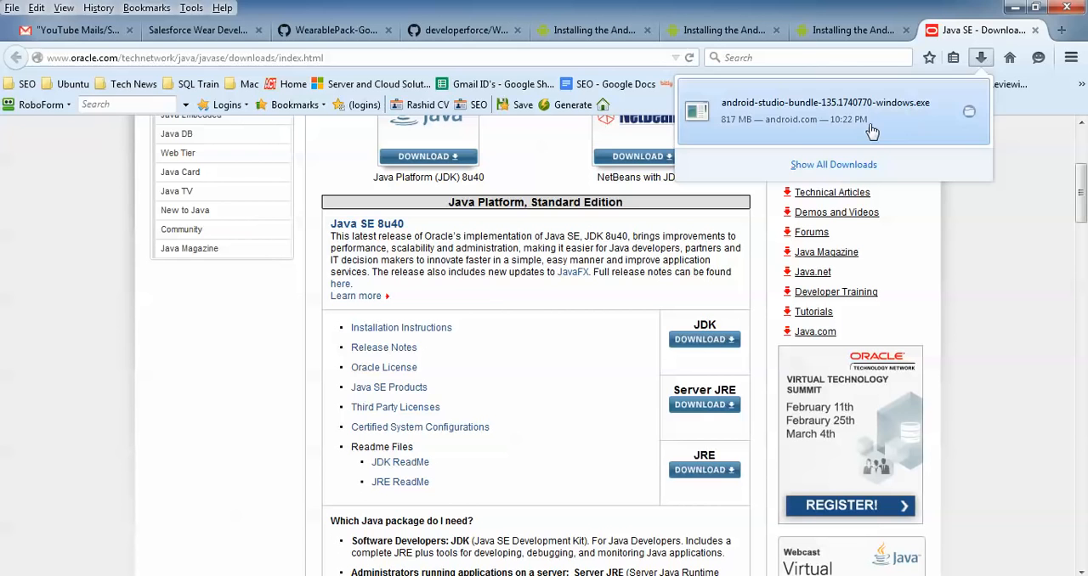
pyautogui.click(871, 128)
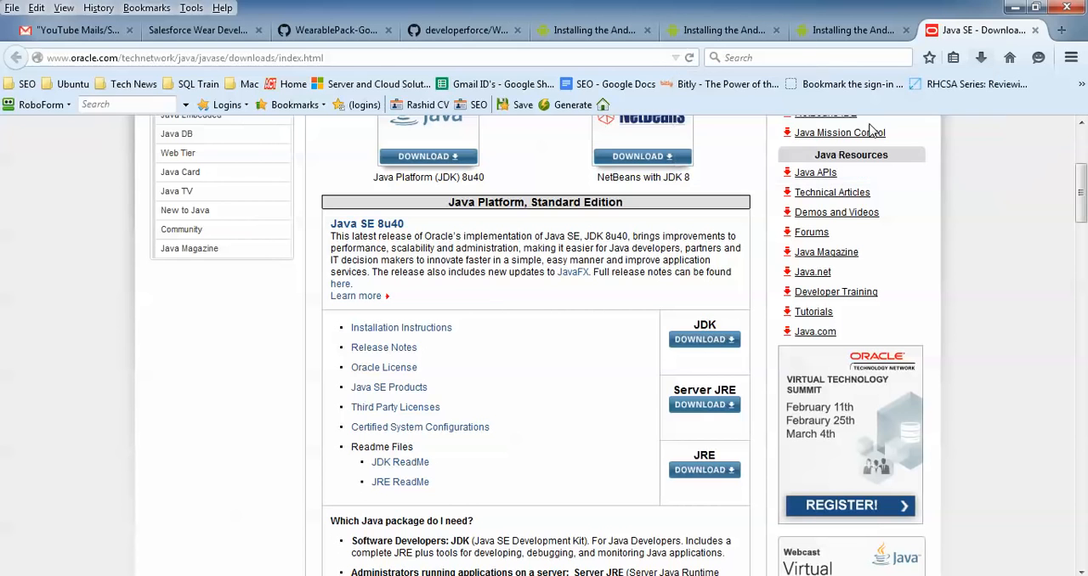
# - Minimize the browser, run the android-studio-bundle-135.1740770-windows.exe installer and proceed past its welcome page
pyautogui.click(1017, 7)
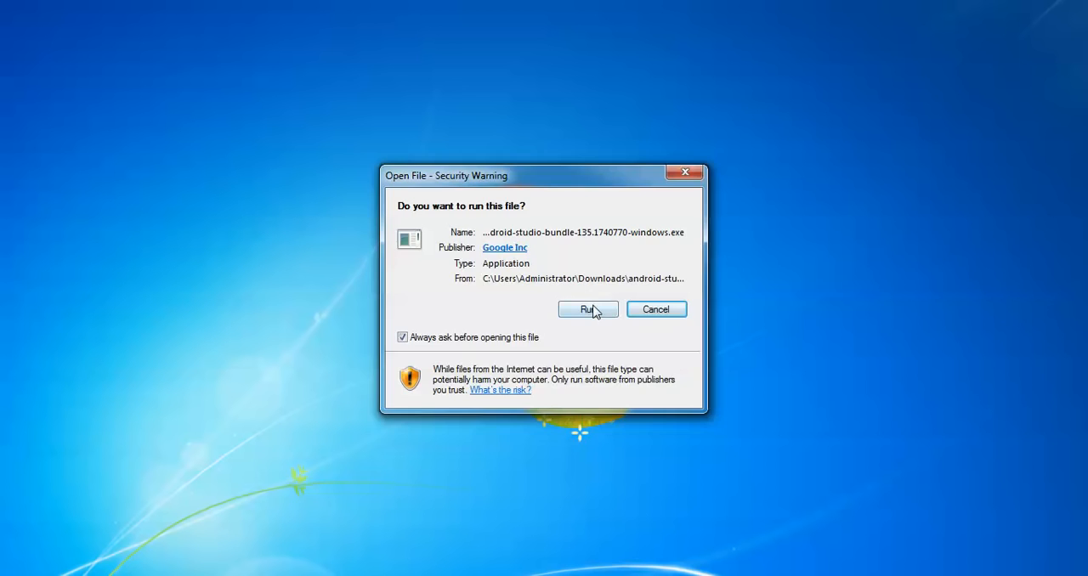
pyautogui.click(592, 310)
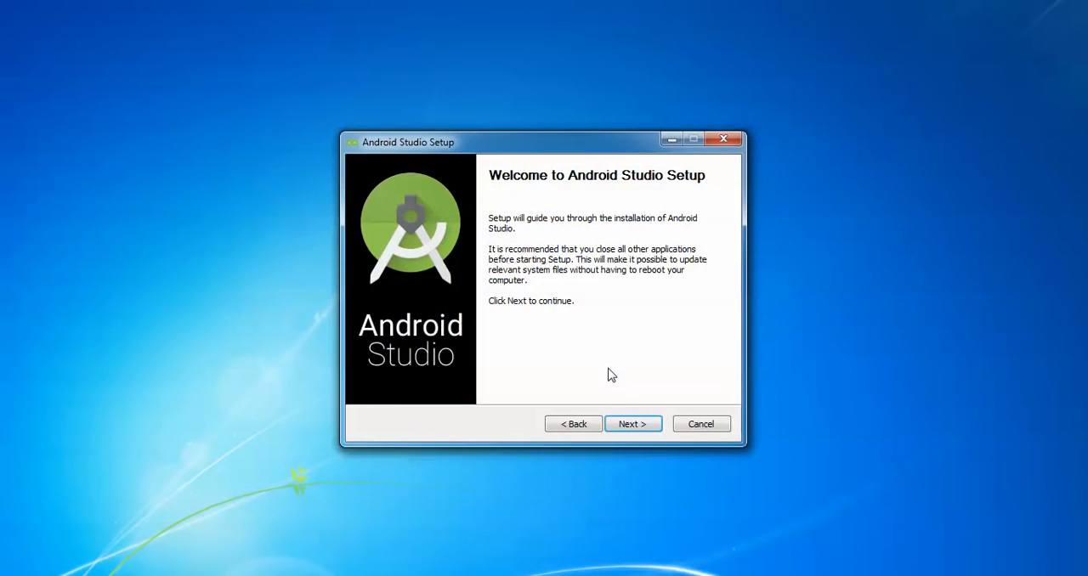
pyautogui.click(626, 423)
# - Keep Android Studio, Android SDK, Android Virtual Device and Performance (Intel HAXM) selected for installation, and accept the license agreement
pyautogui.moveTo(574, 319)
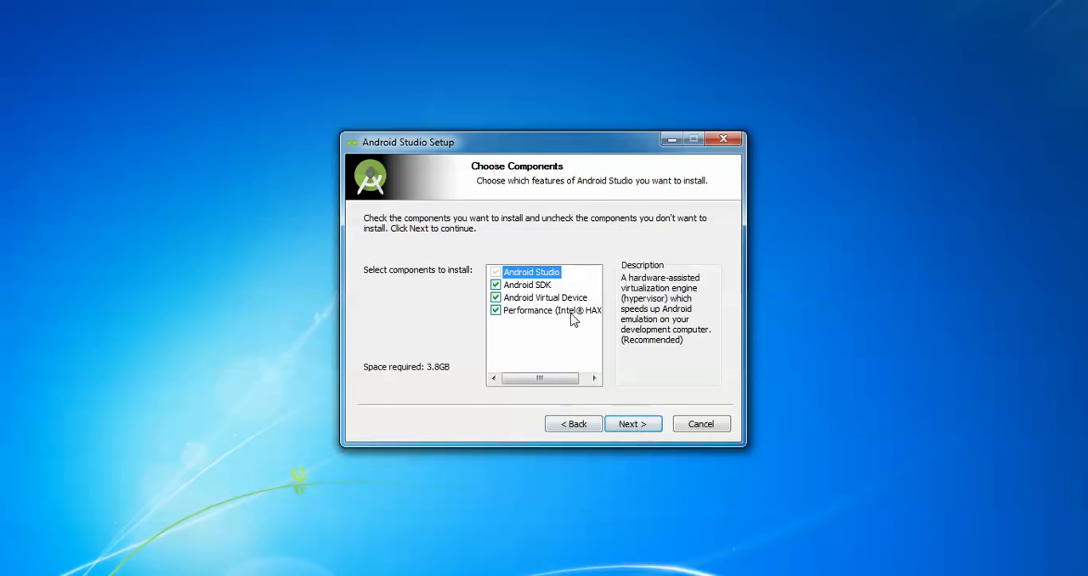
pyautogui.click(586, 379)
pyautogui.click(509, 378)
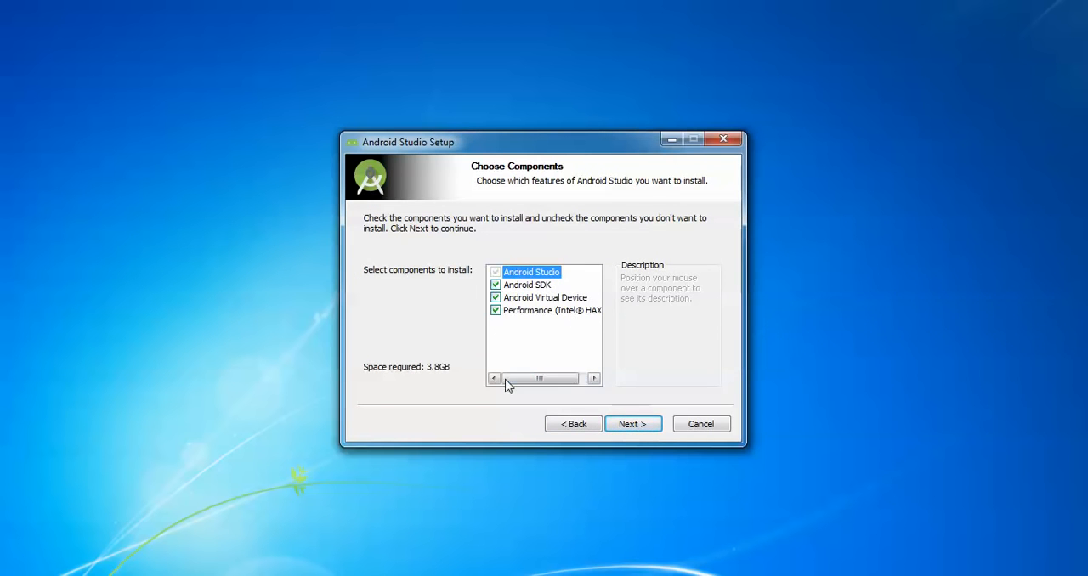
pyautogui.moveTo(547, 302)
pyautogui.click(653, 427)
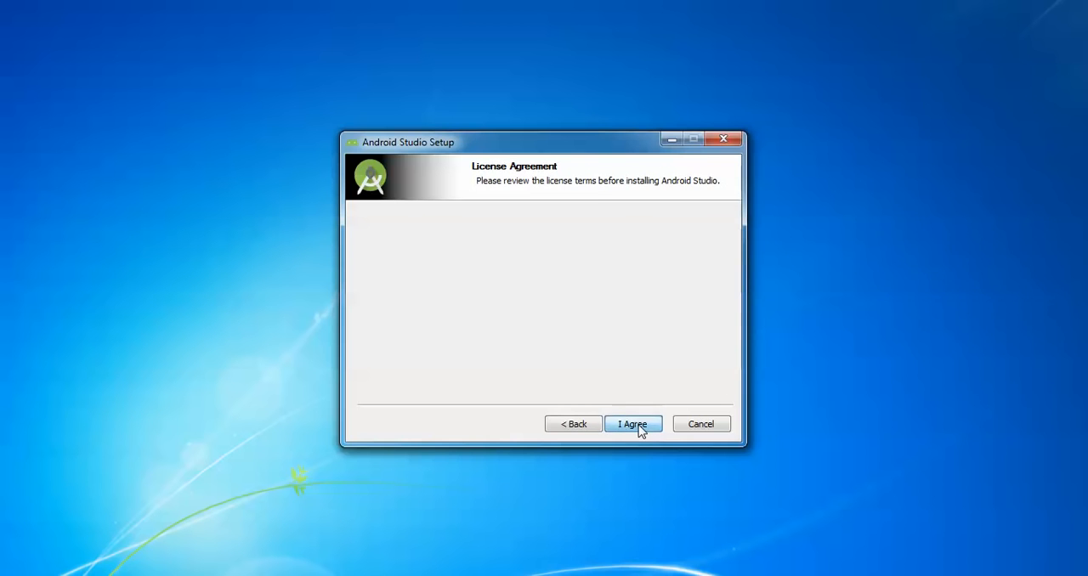
pyautogui.click(633, 425)
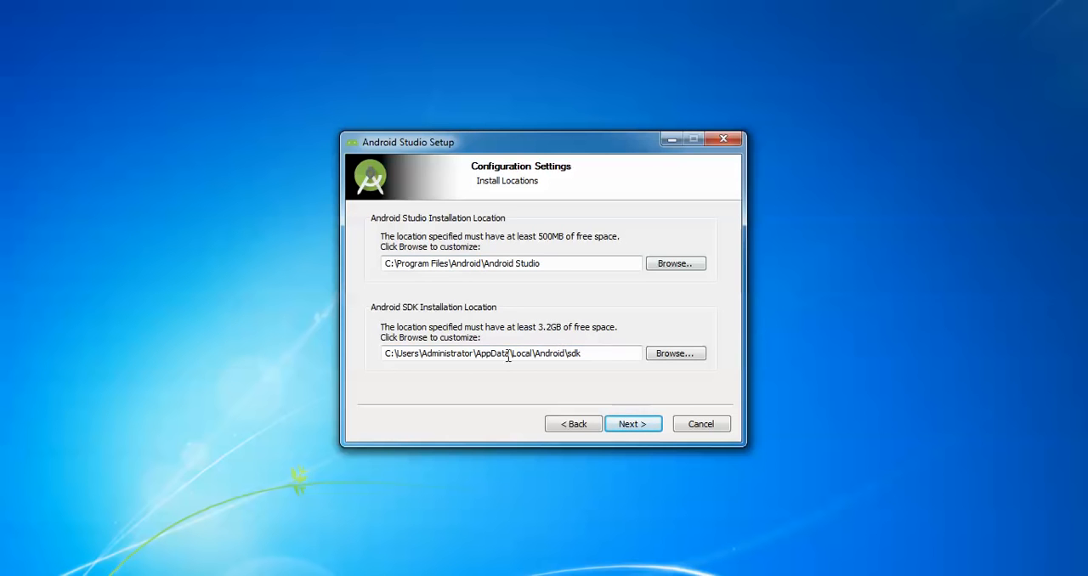
# - Accept C:\Program Files\Android\Android Studio and C:\Users\Administrator\AppData\Local\Android\sdk as the install locations
pyautogui.click(476, 269)
pyautogui.click(492, 358)
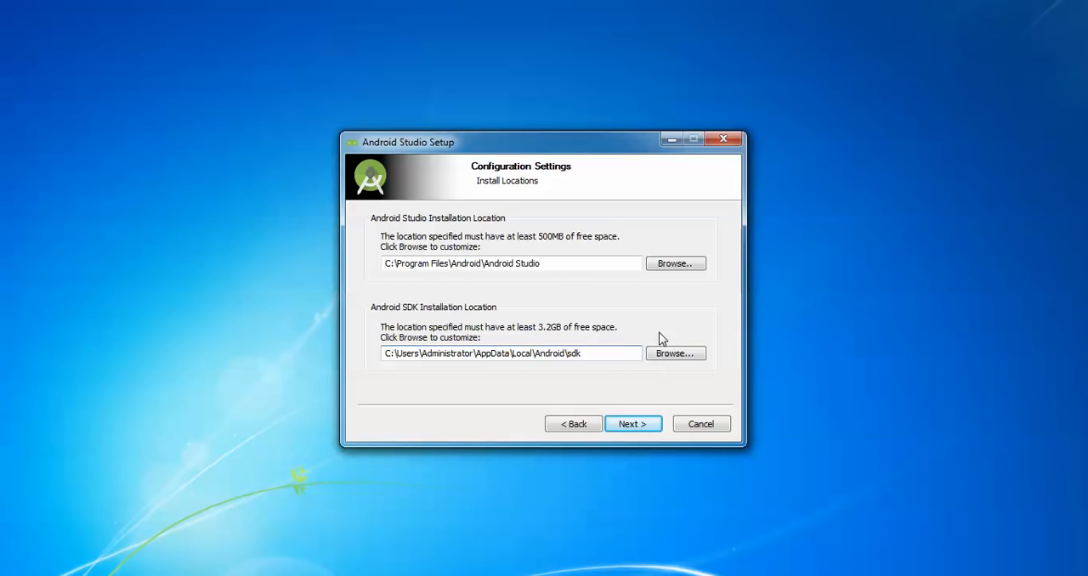
pyautogui.hotkey('alt', 'Tab')
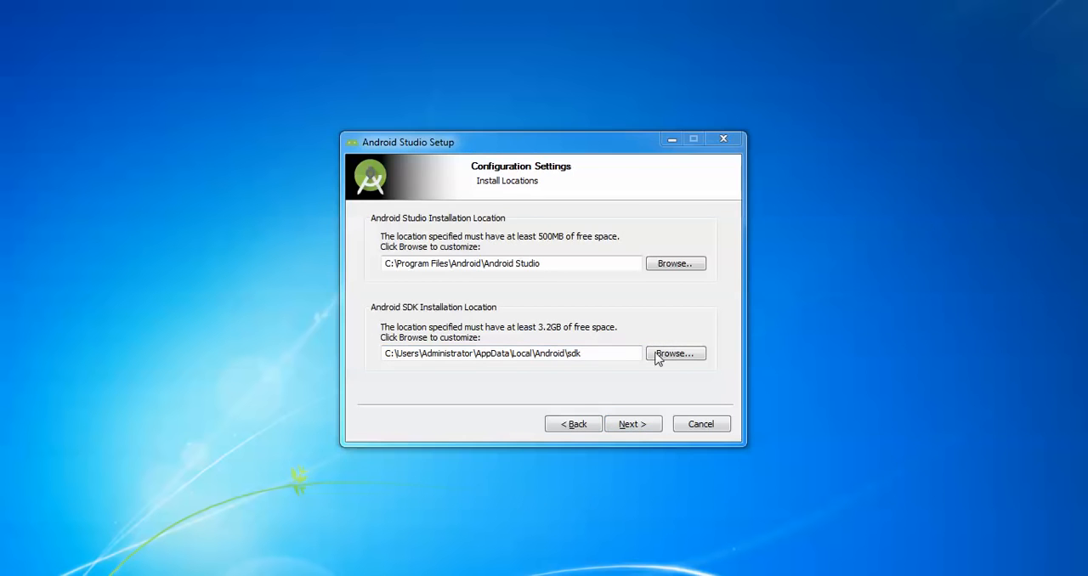
pyautogui.click(632, 424)
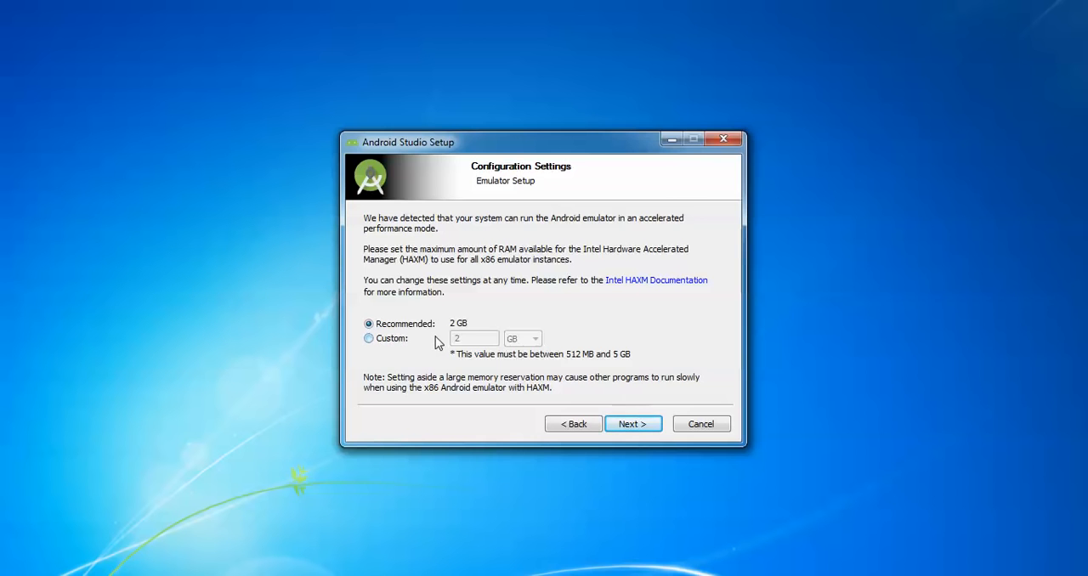
# - Keep the recommended 2 GB of emulator RAM and the Android Studio Start Menu folder, and start the installation
pyautogui.click(634, 430)
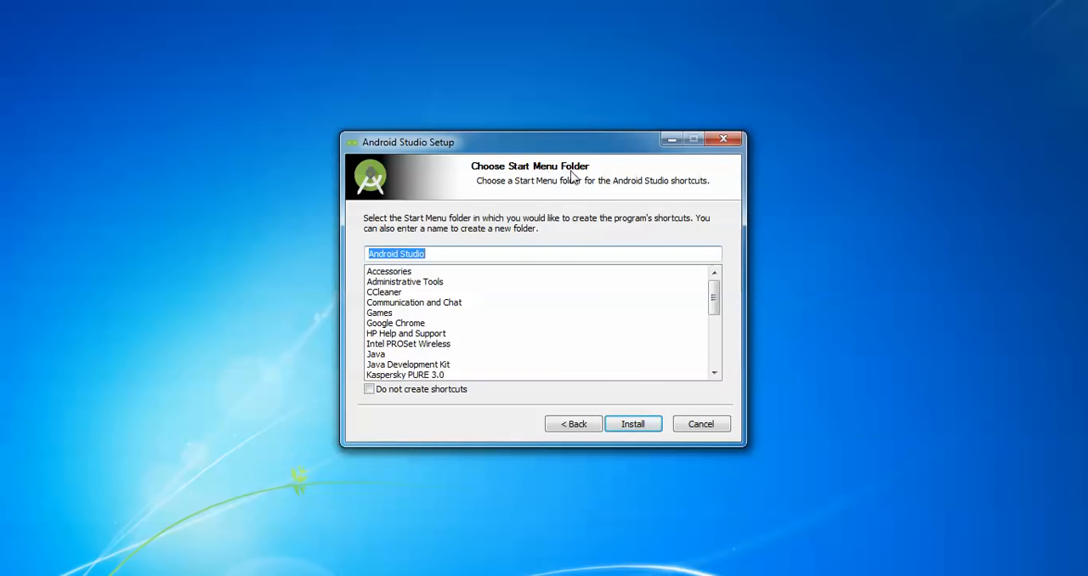
pyautogui.click(634, 422)
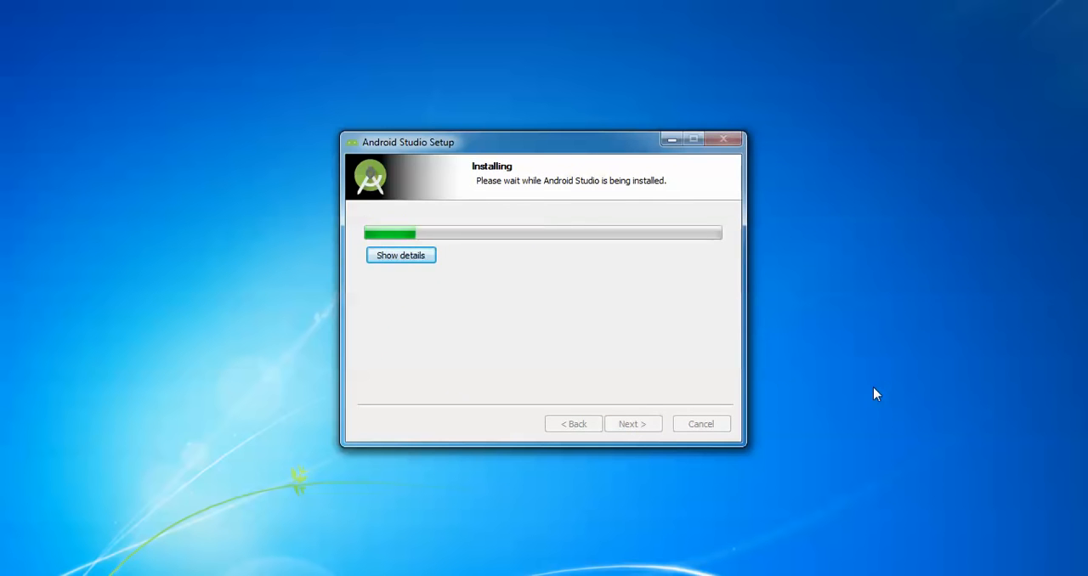
# - Show the installation details, complete the Android Studio setup and finish it with Start Android Studio enabled
pyautogui.click(401, 255)
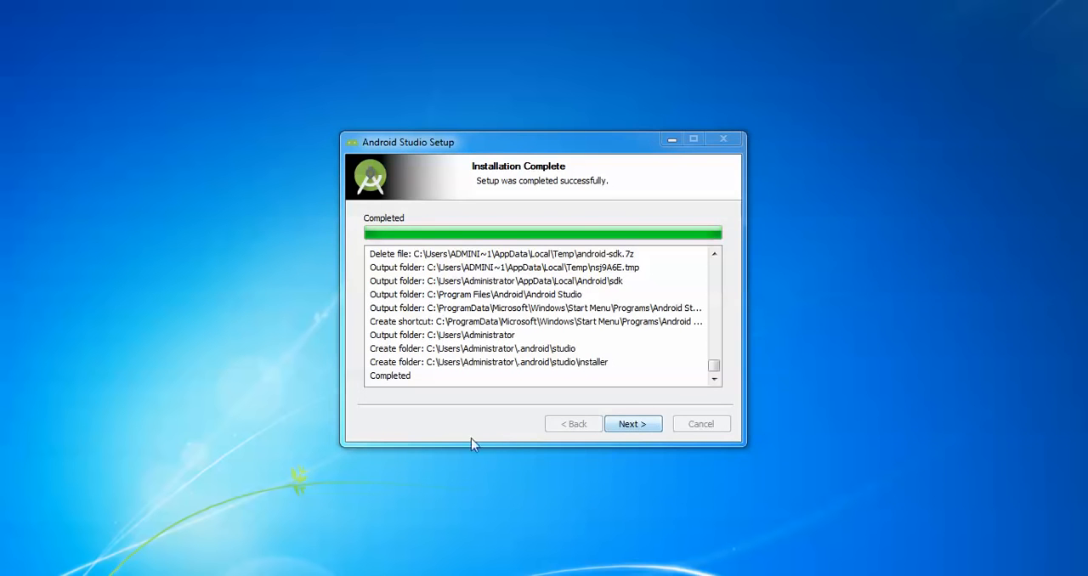
pyautogui.click(636, 424)
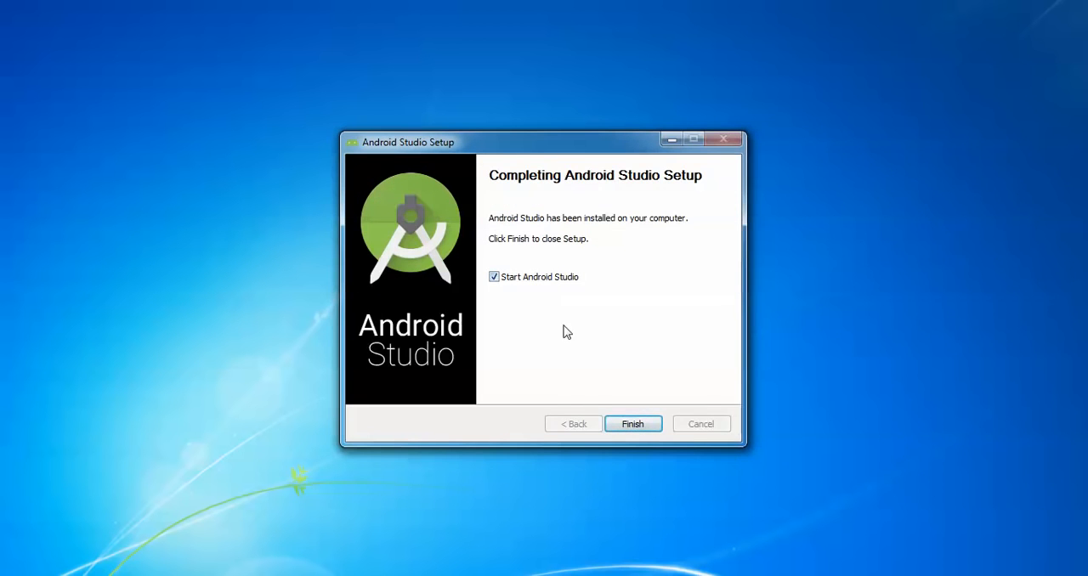
pyautogui.click(638, 426)
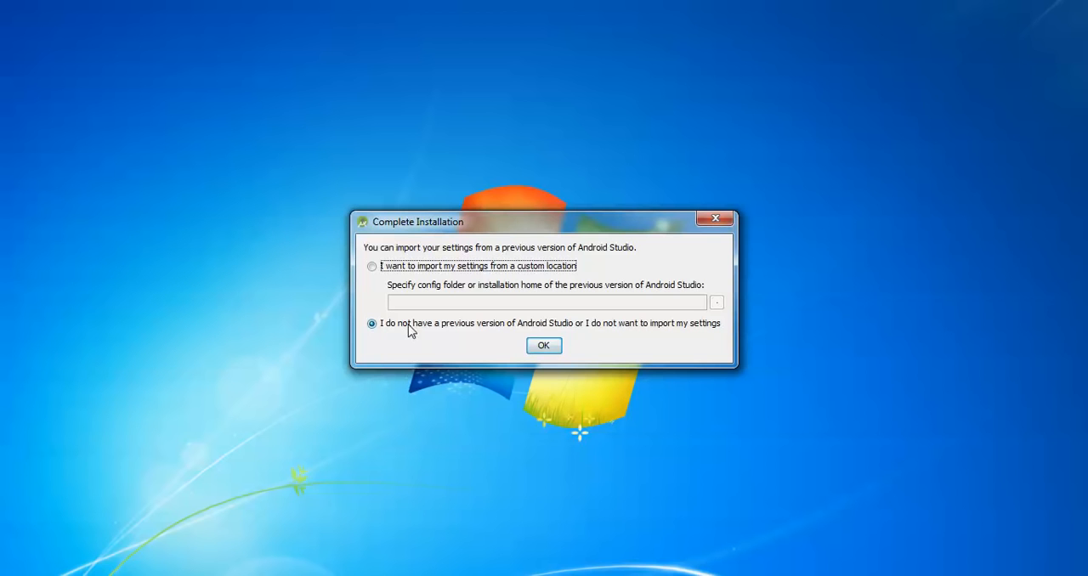
# - Skip importing settings from a previous version, show the component download details and finish the setup wizard
pyautogui.click(544, 348)
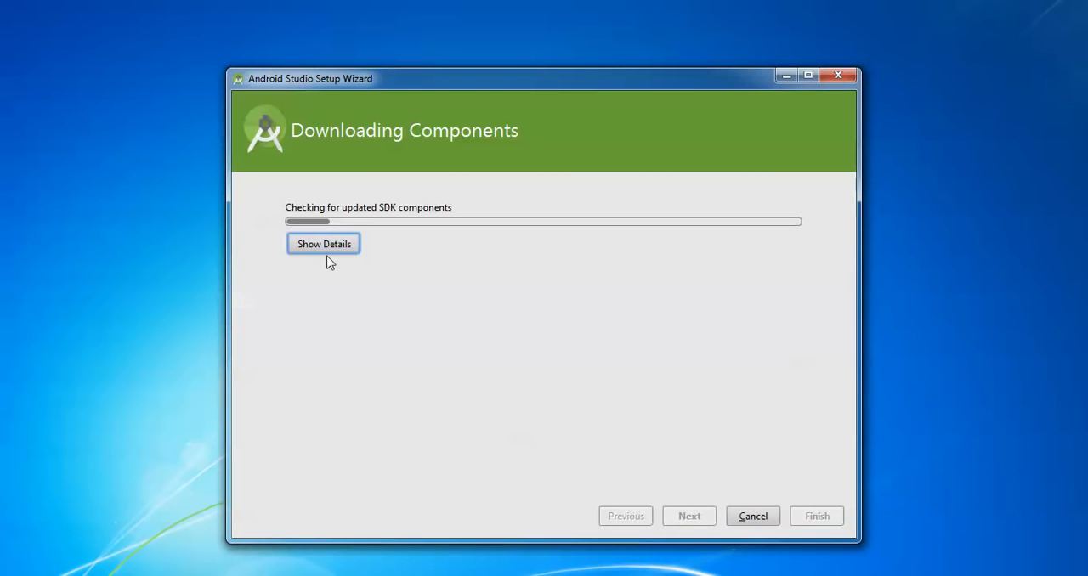
pyautogui.click(337, 246)
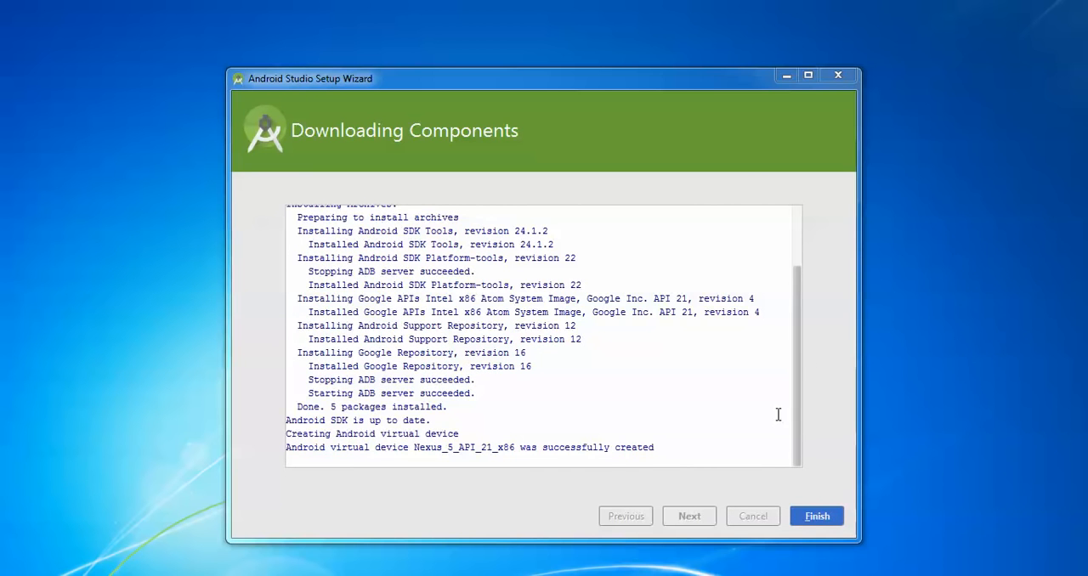
pyautogui.click(814, 517)
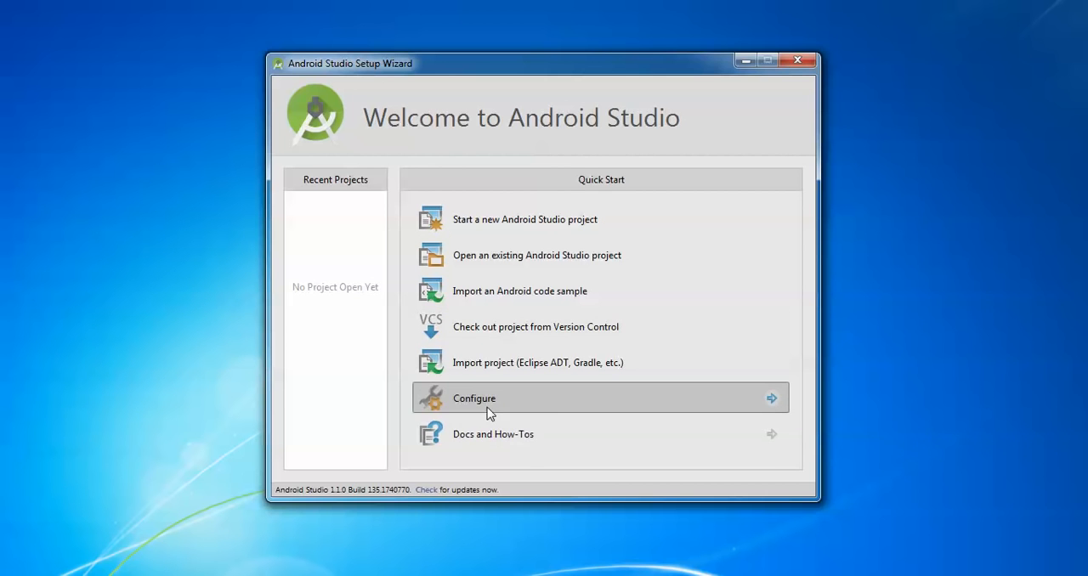
# - Start a new Android Studio project and keep My Application as the application name
pyautogui.click(515, 220)
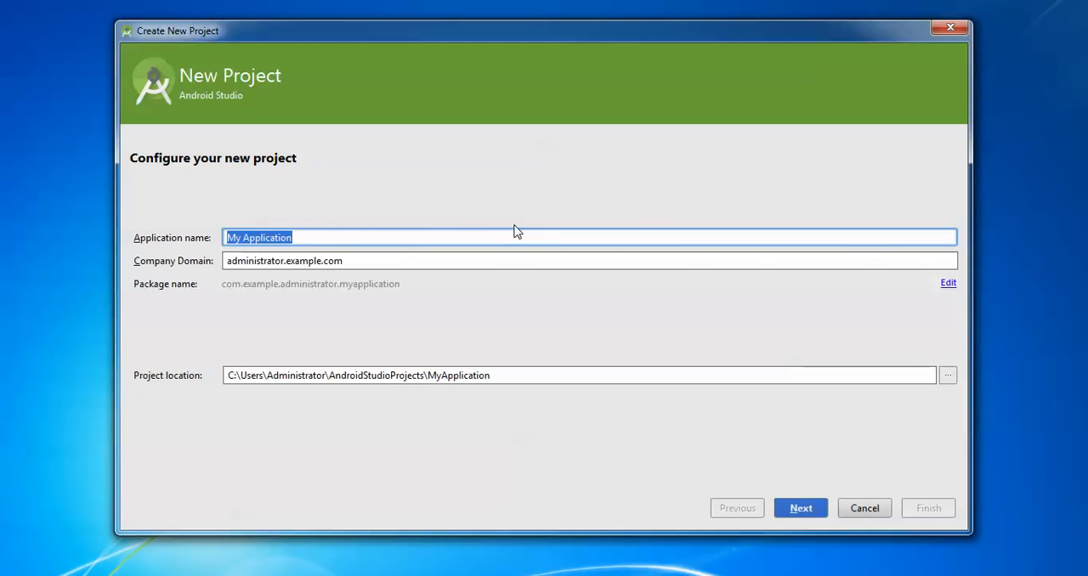
pyautogui.press('BackSpace')
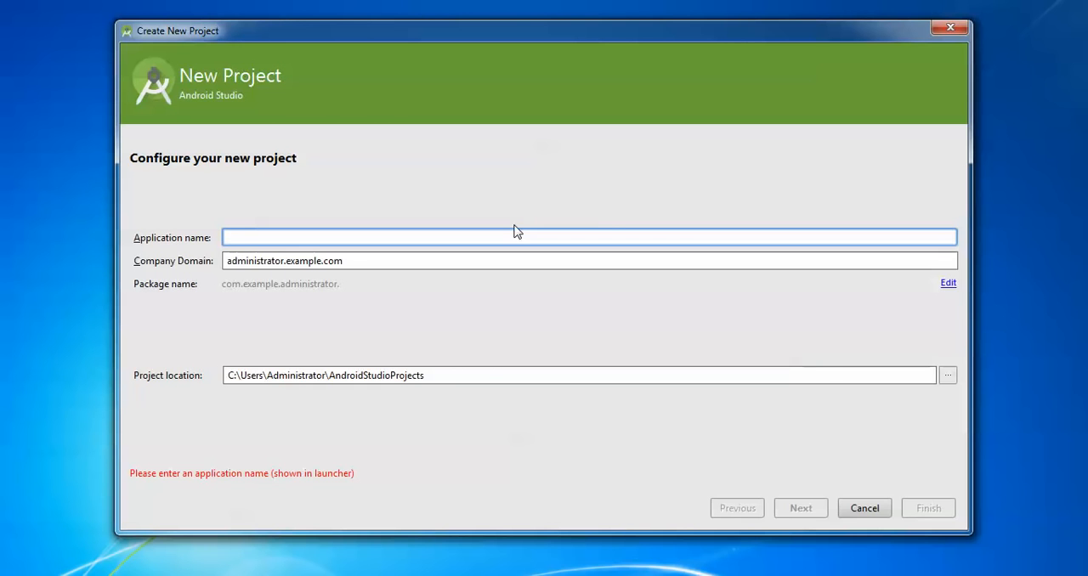
pyautogui.hotkey('ctrl', 'z')
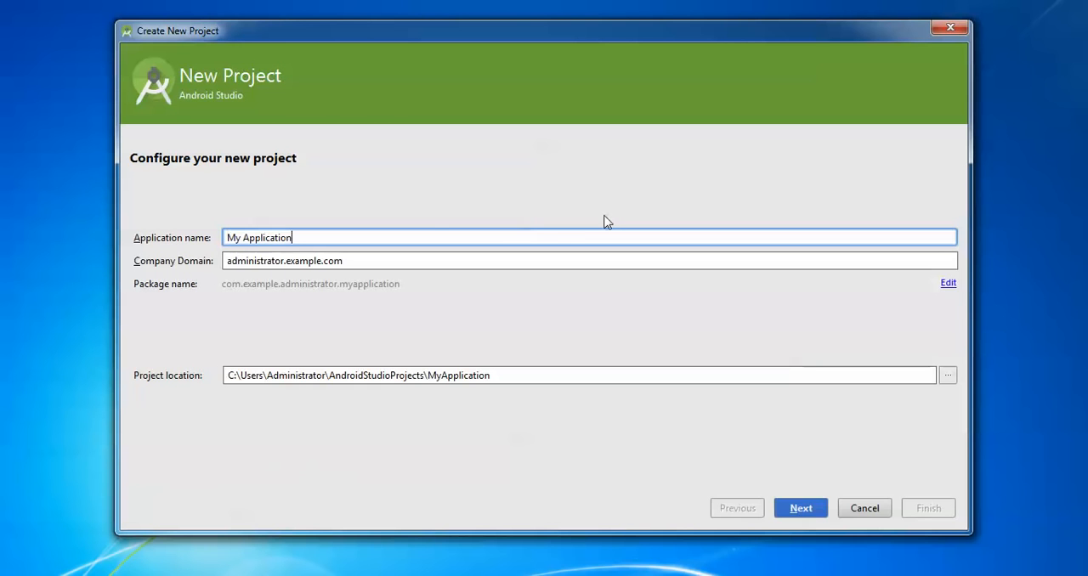
pyautogui.click(272, 261)
pyautogui.hotkey('ctrl', 'a')
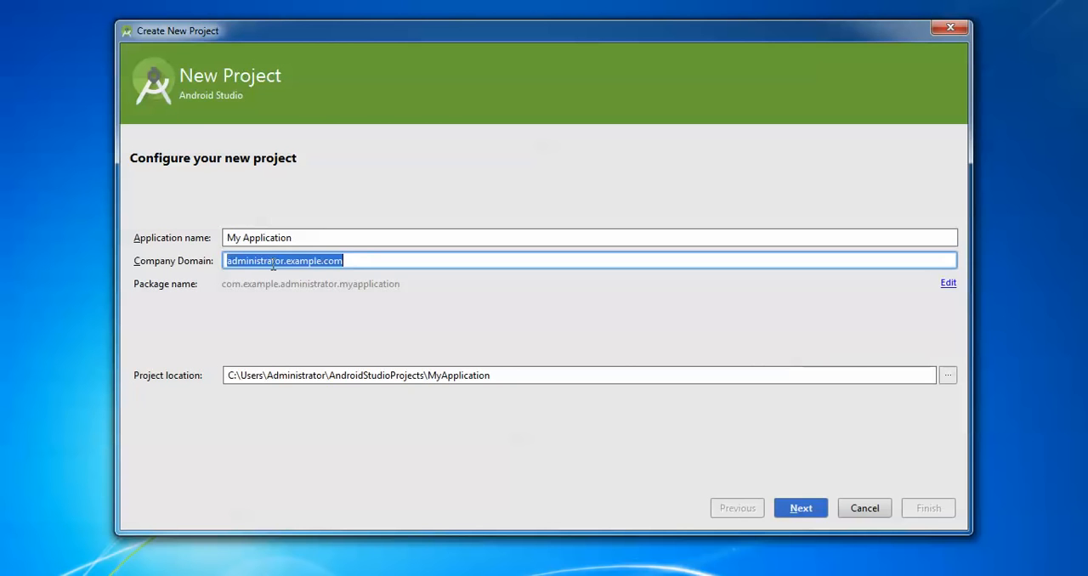
pyautogui.write('www.')
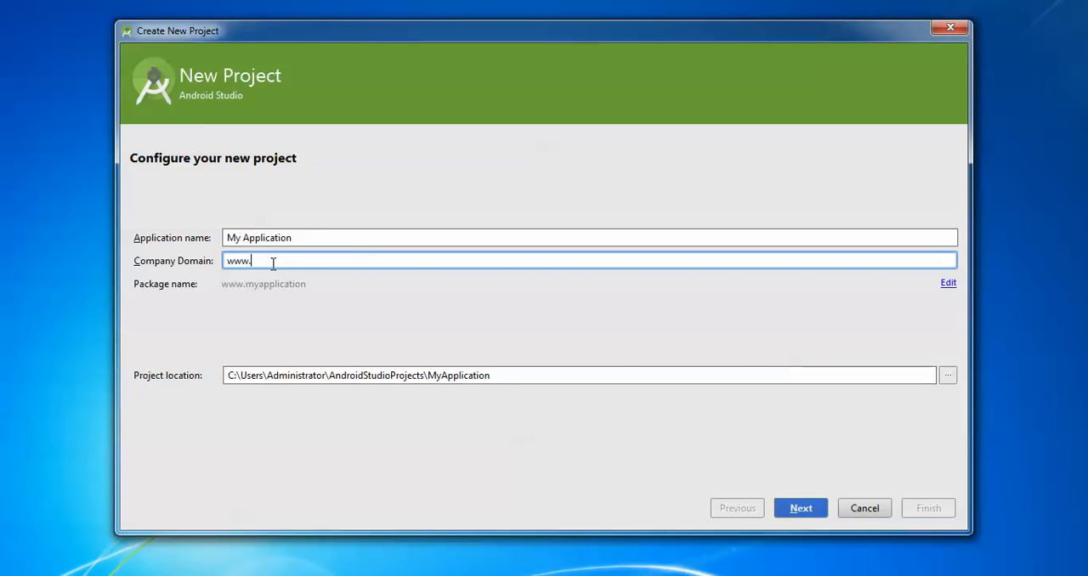
pyautogui.write('cloudnetwork.in')
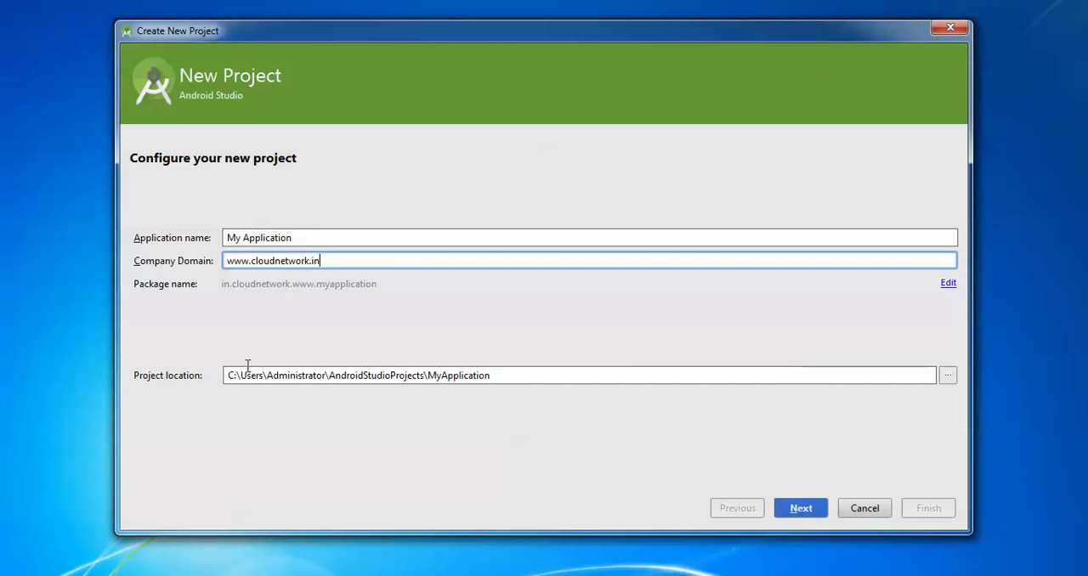
pyautogui.click(449, 374)
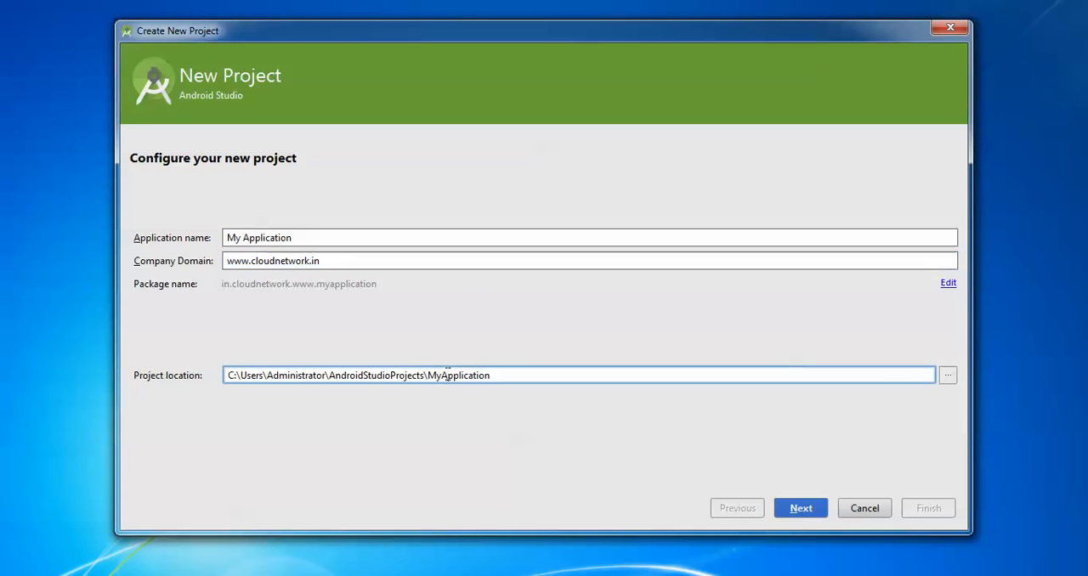
pyautogui.doubleClick(447, 374)
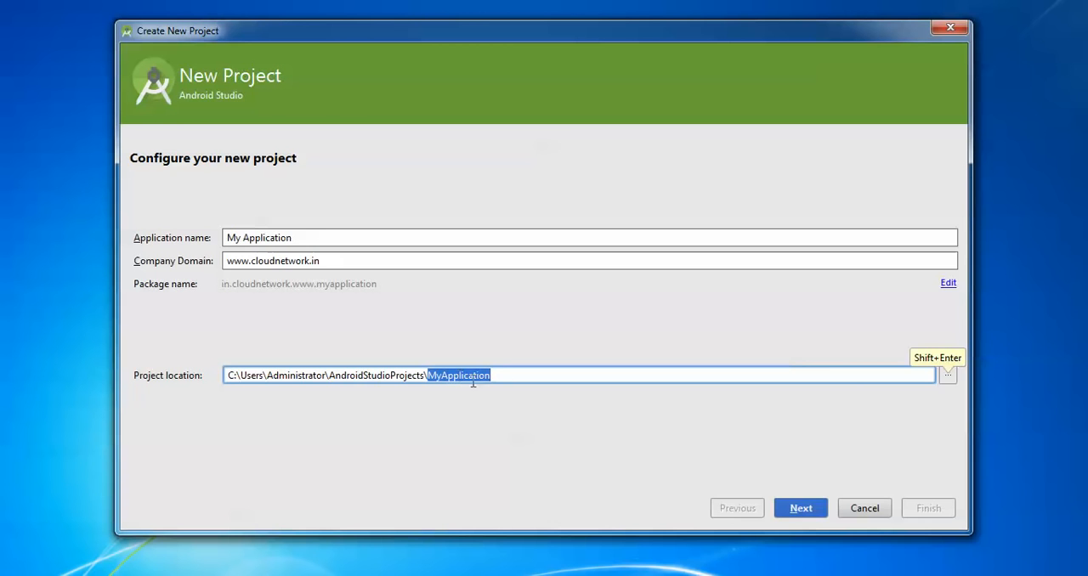
pyautogui.click(809, 508)
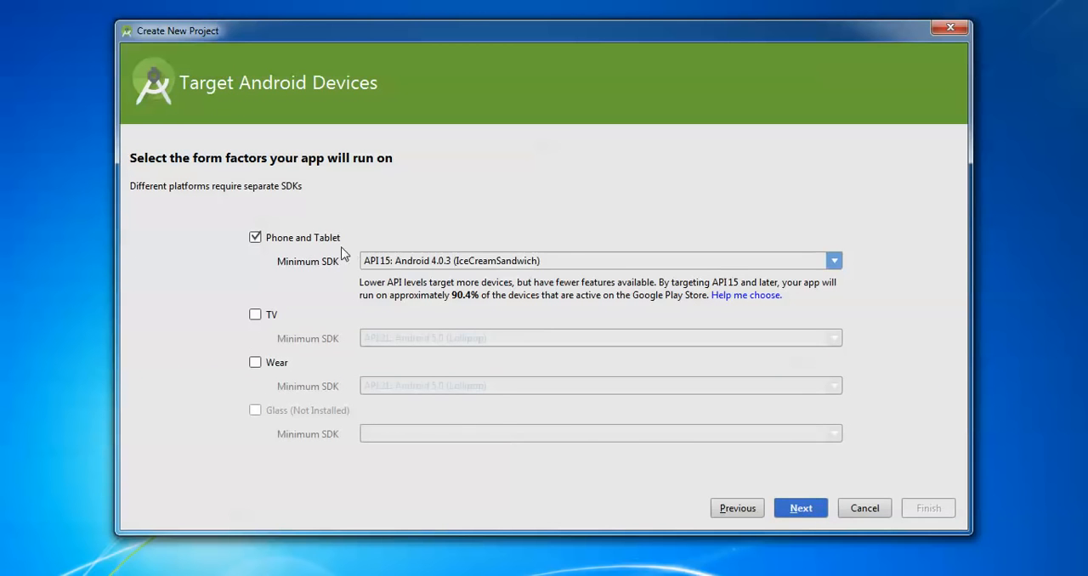
# - Target Phone and Tablet with minimum SDK API 21: Android 5.0 (Lollipop), and add a Blank Activity
pyautogui.click(401, 264)
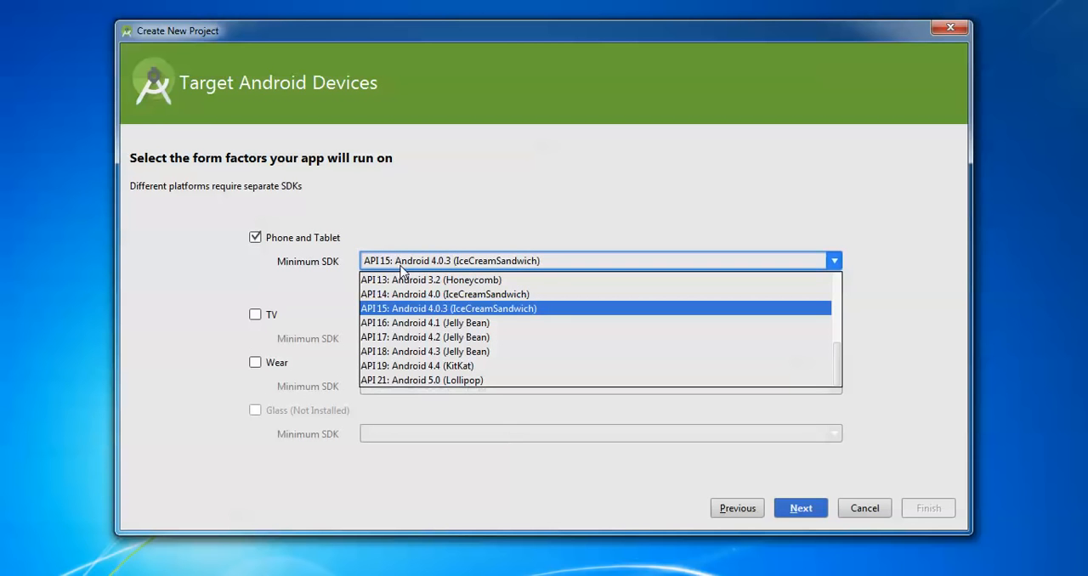
pyautogui.click(451, 383)
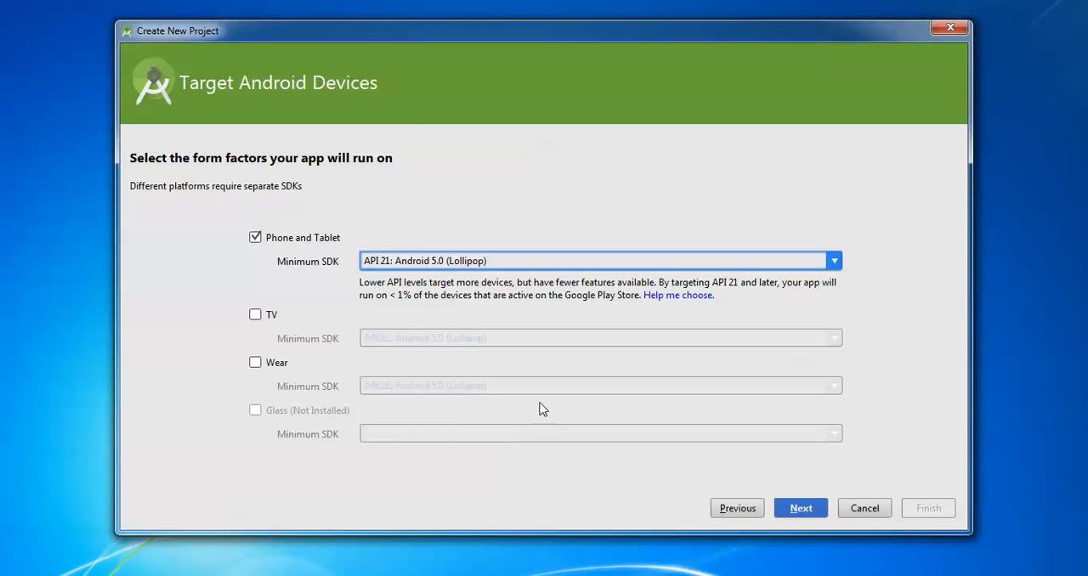
pyautogui.click(805, 509)
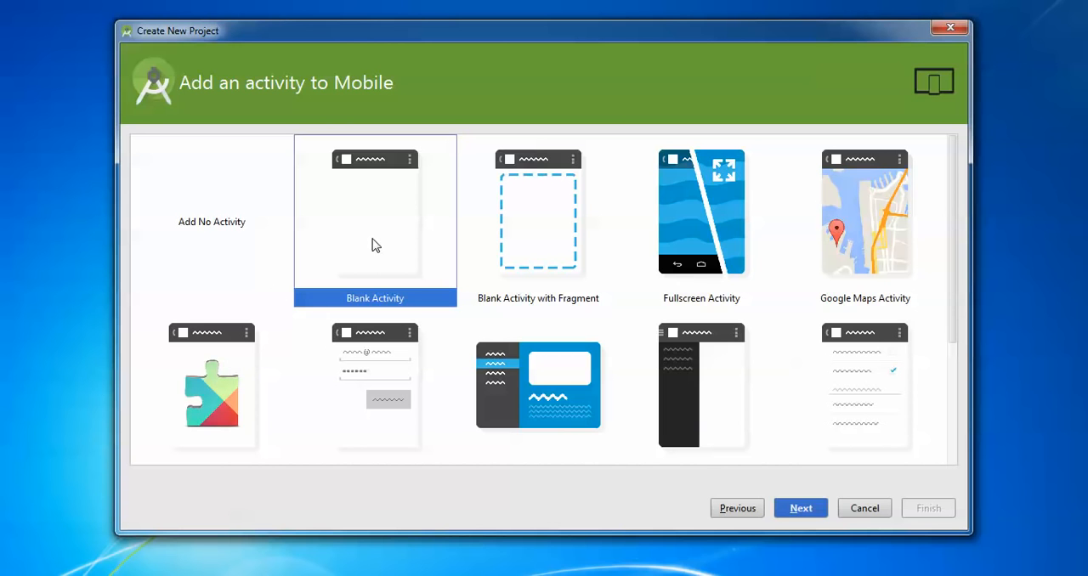
pyautogui.click(801, 508)
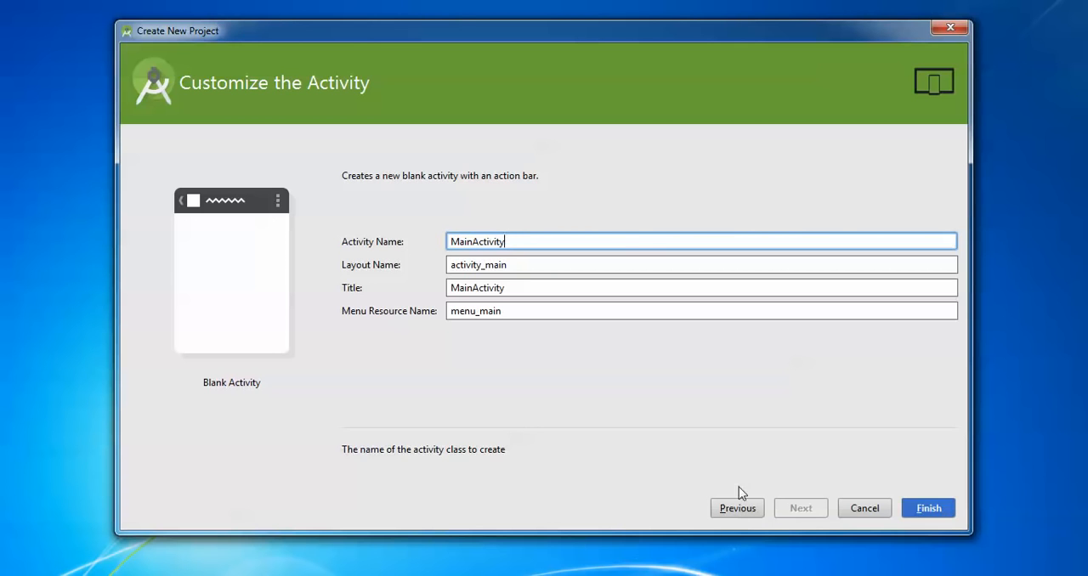
# - Name the activity firstandroid and finish creating the project
pyautogui.doubleClick(527, 242)
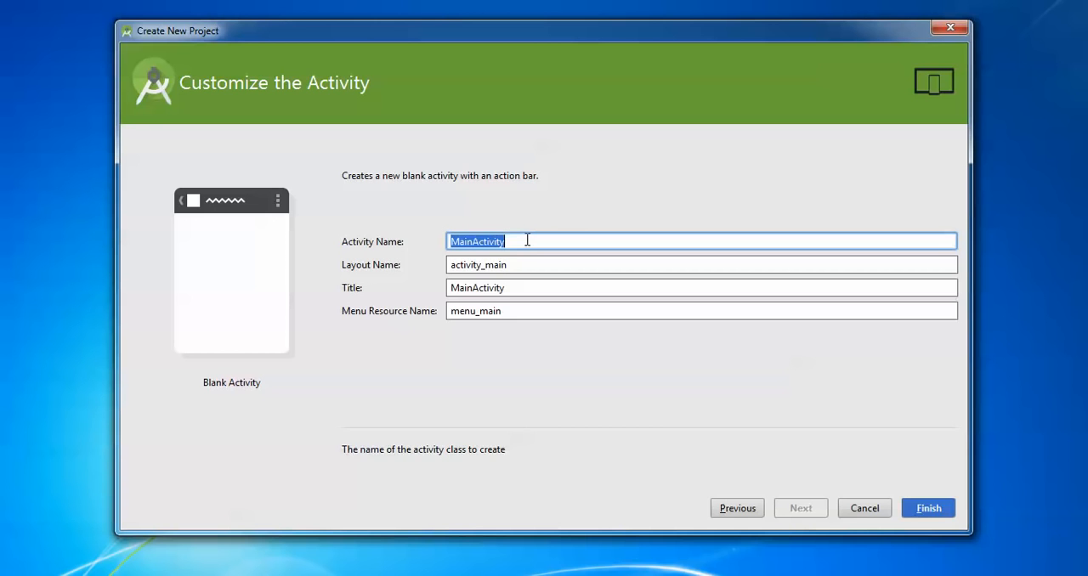
pyautogui.write('first and')
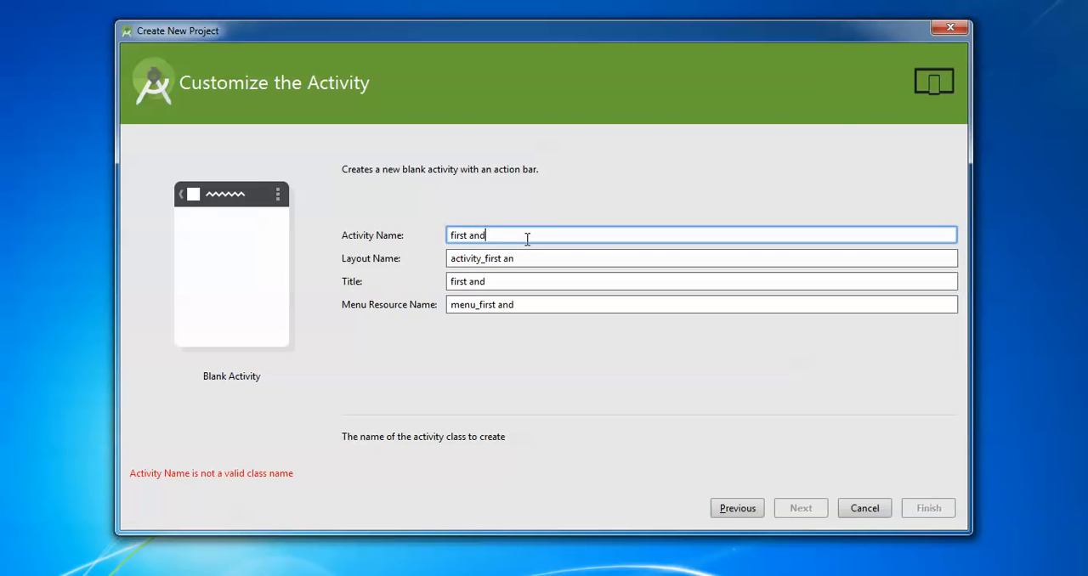
pyautogui.write('roid')
pyautogui.hotkey('ctrl', 'Left')
pyautogui.press('BackSpace')
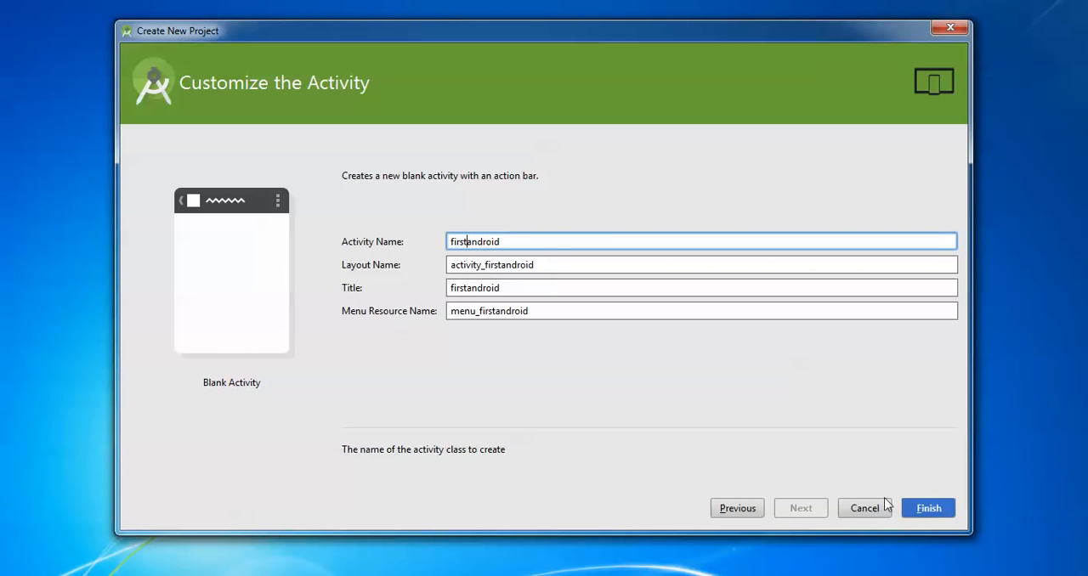
pyautogui.click(921, 513)
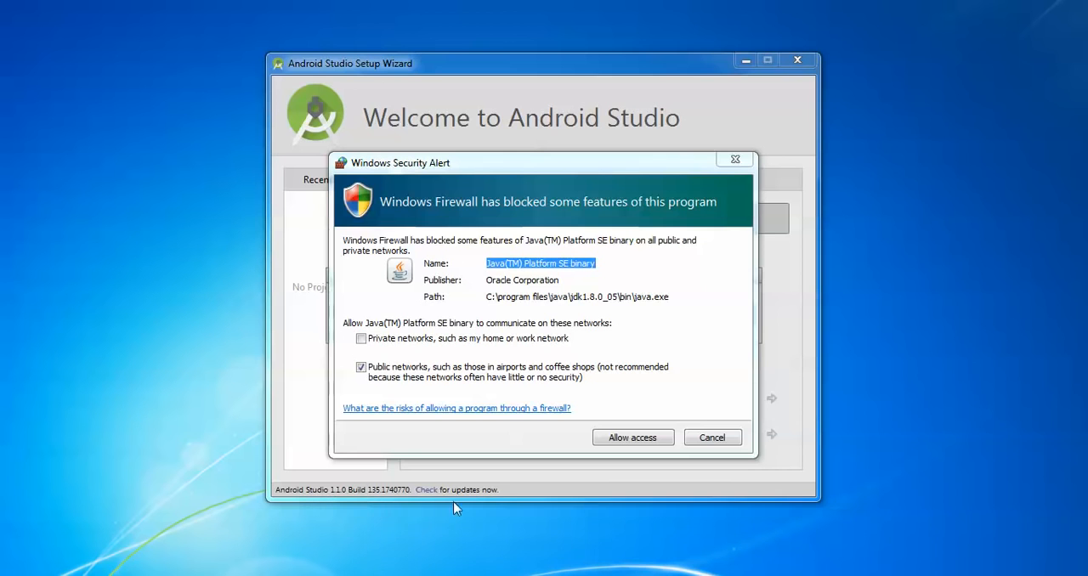
# - Allow Java through the firewall on private and public networks, and Android Studio Windows Launcher on public networks
pyautogui.click(452, 342)
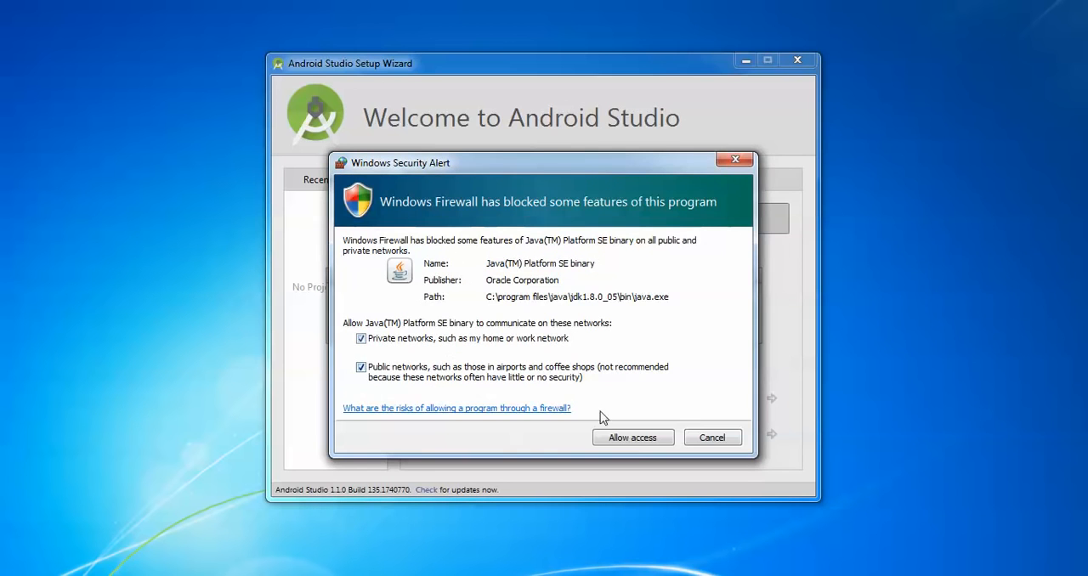
pyautogui.click(634, 438)
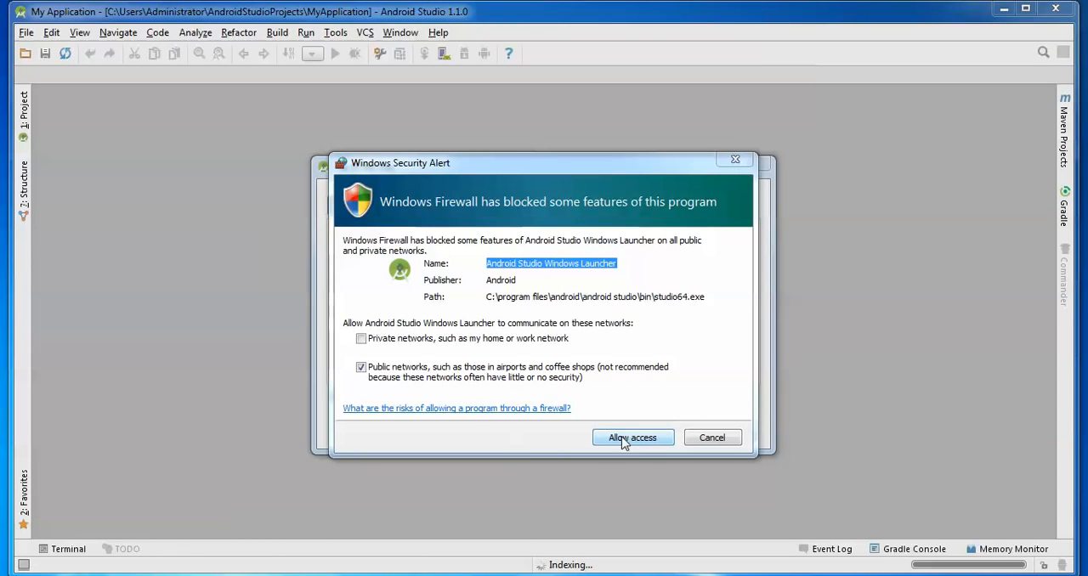
pyautogui.click(624, 438)
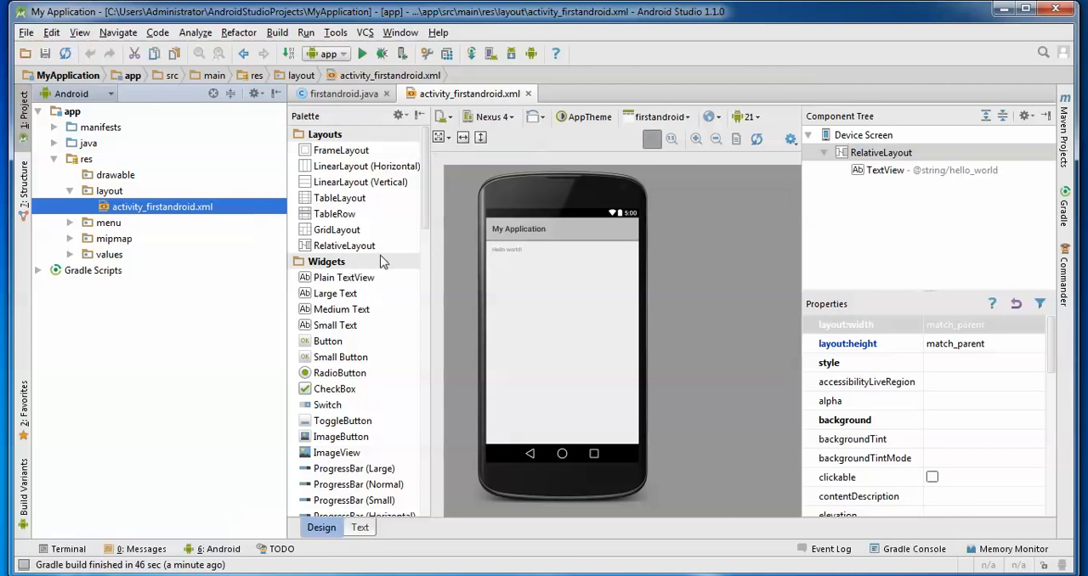
# - Look through the layout editor's palette of widgets, text fields and containers for activity_firstandroid.xml
pyautogui.scroll(-3, 427, 293)
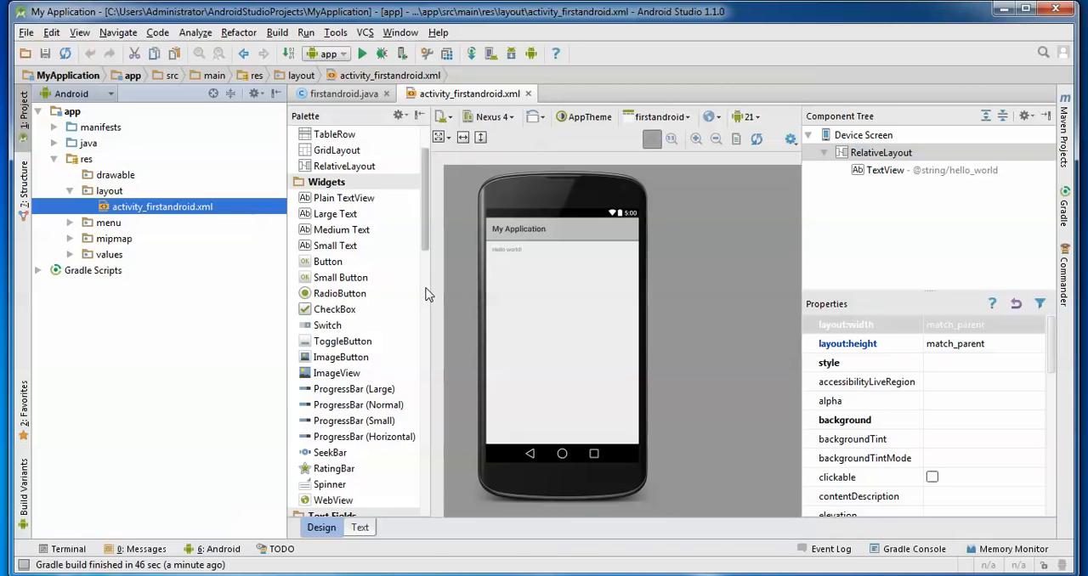
pyautogui.scroll(-3, 424, 357)
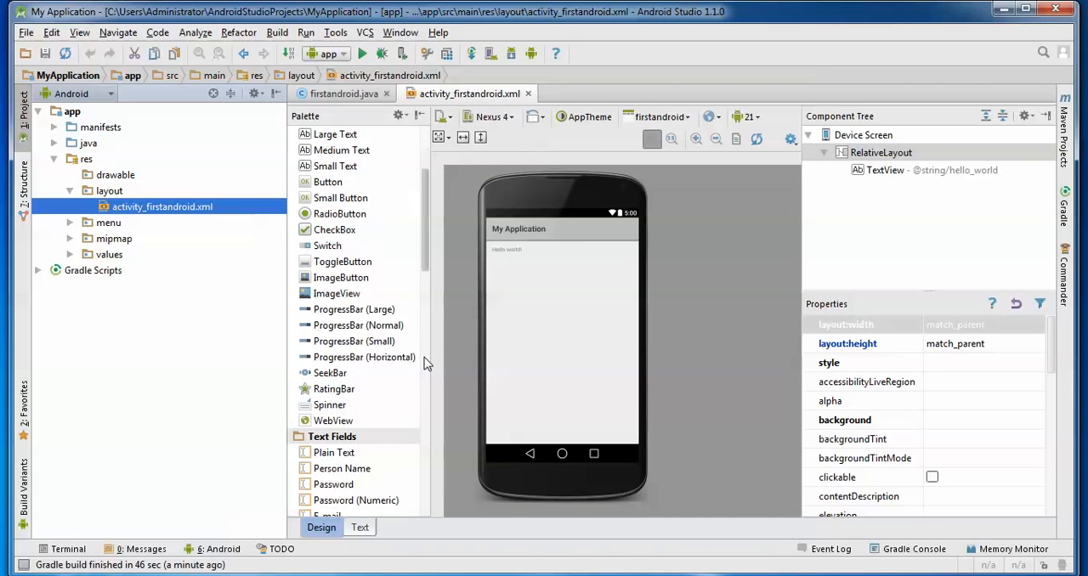
pyautogui.scroll(-3, 426, 434)
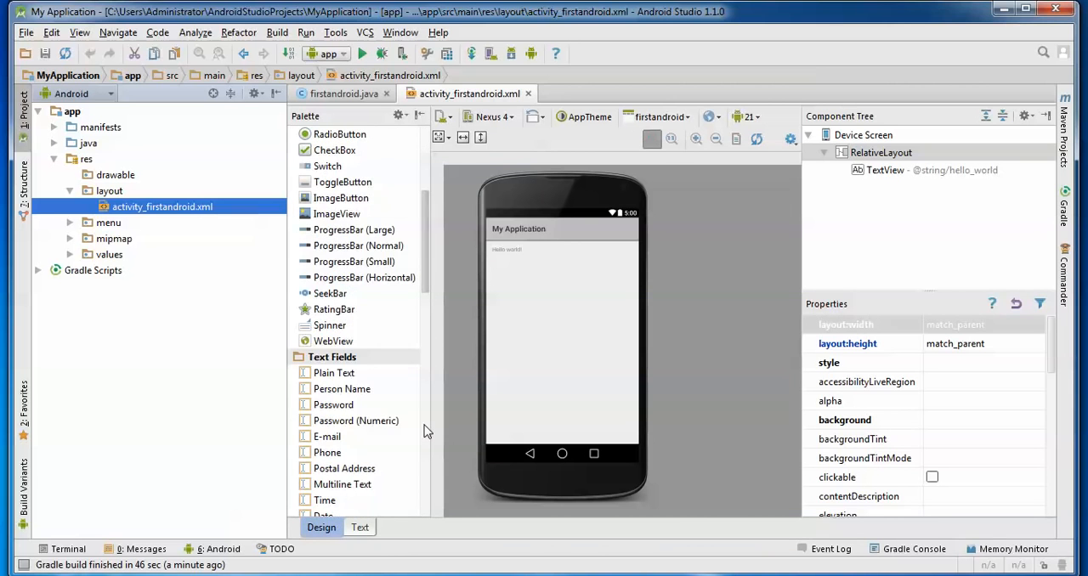
pyautogui.scroll(-3, 426, 447)
pyautogui.scroll(-3, 428, 472)
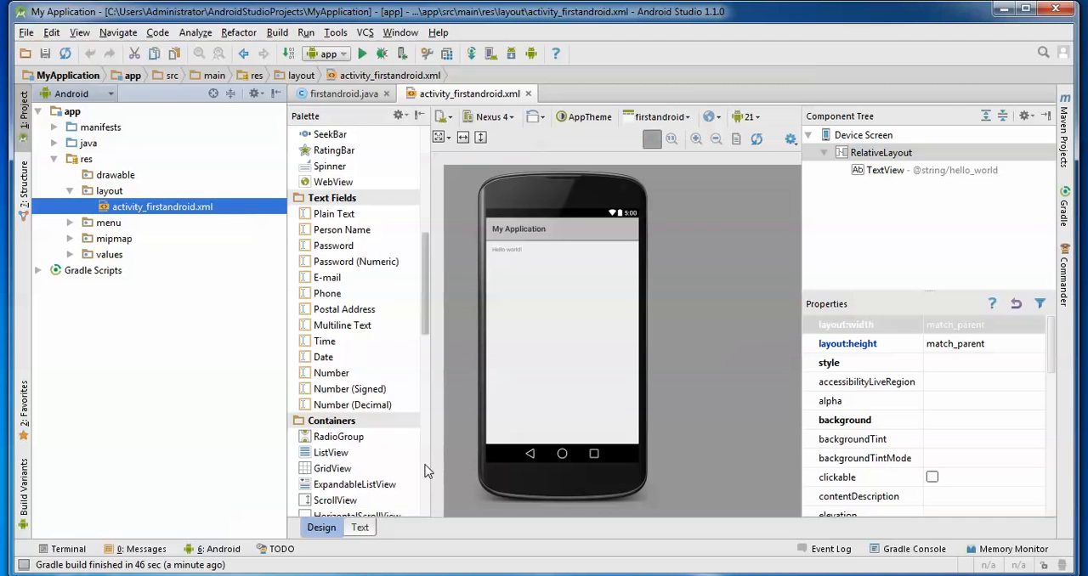
pyautogui.scroll(-3, 427, 471)
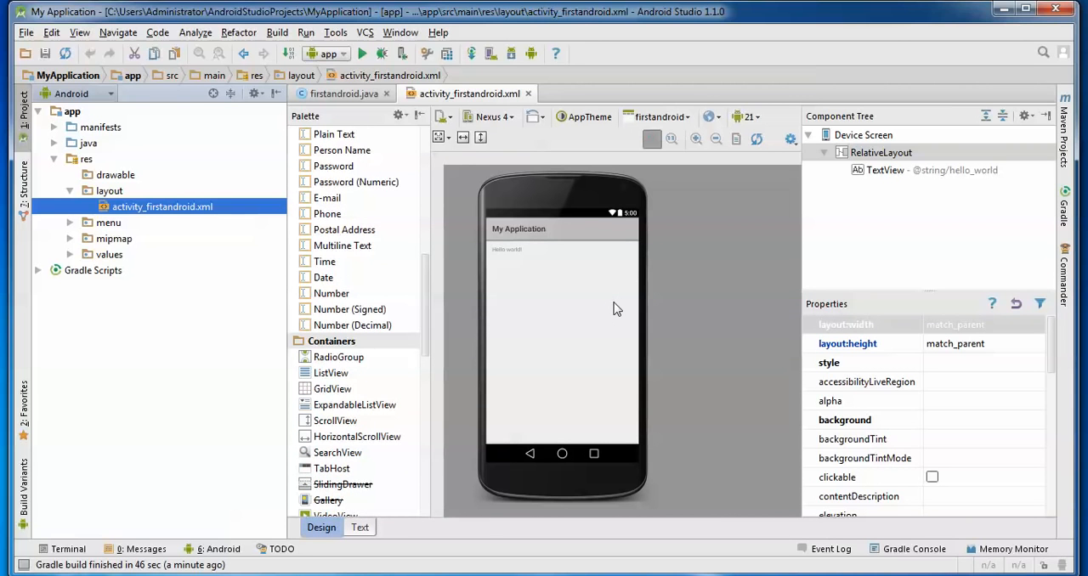